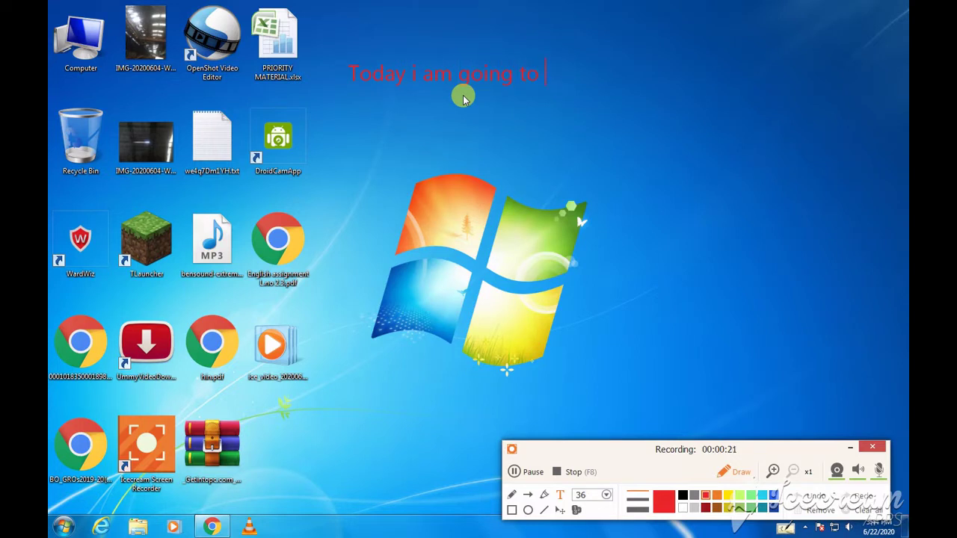
Step: Finish the introductory red annotations on screen, then erase them
text(show you)
key(Return)
text(and)
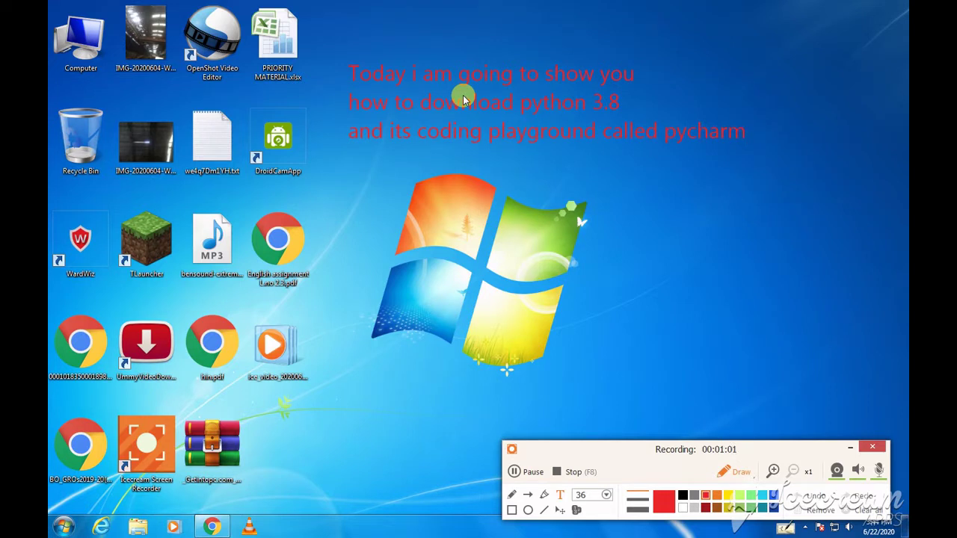
key(BackSpace)
key(BackSpace)
key(BackSpace)
key(BackSpace)
key(BackSpace)
key(BackSpace)
key(BackSpace)
key(BackSpace)
key(BackSpace)
key(BackSpace)
key(BackSpace)
key(BackSpace)
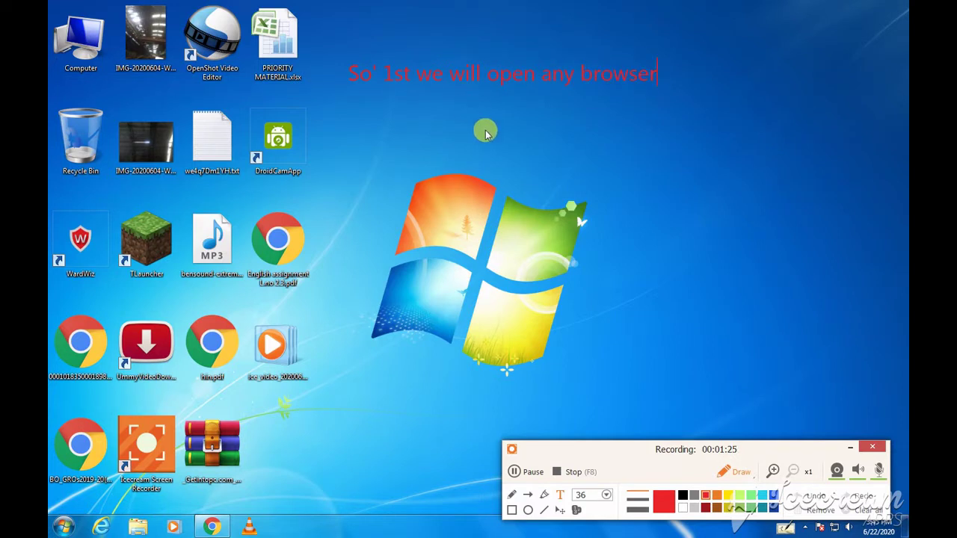
key(BackSpace)
key(BackSpace)
key(BackSpace)
key(BackSpace)
key(BackSpace)
key(BackSpace)
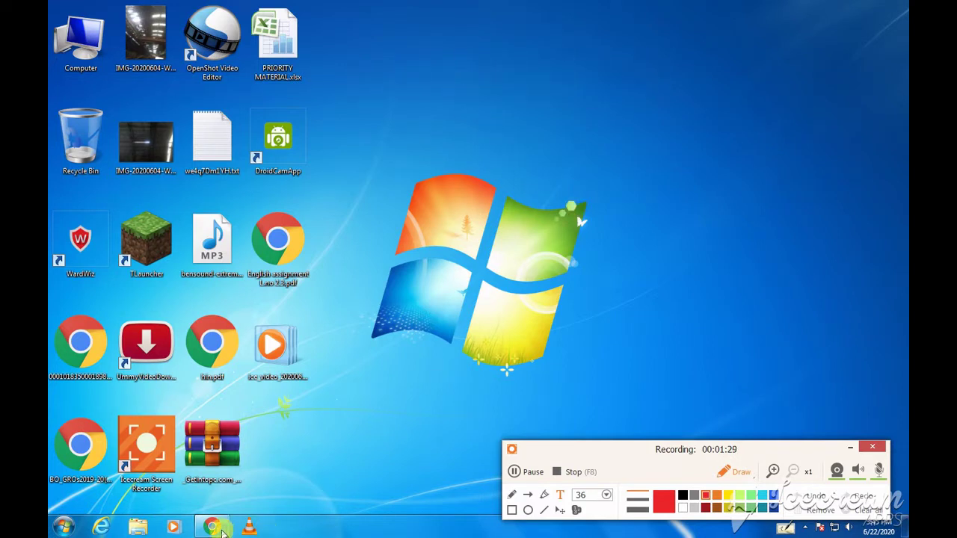
click(729, 471)
click(212, 527)
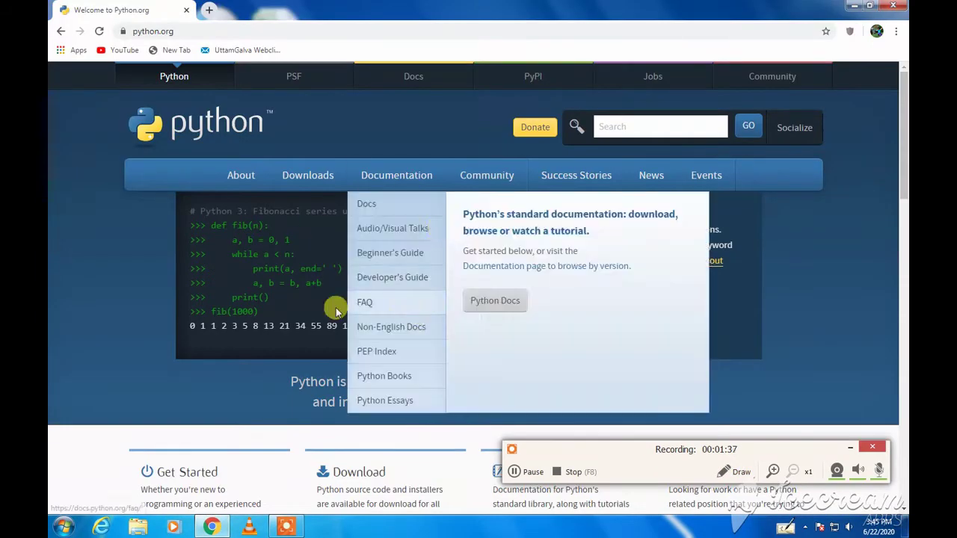
click(729, 472)
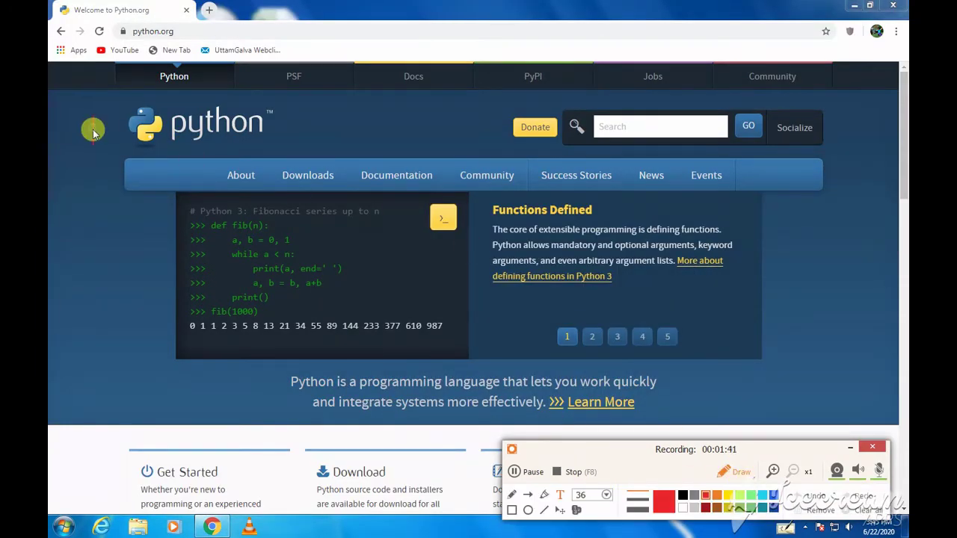
click(109, 437)
text(No)
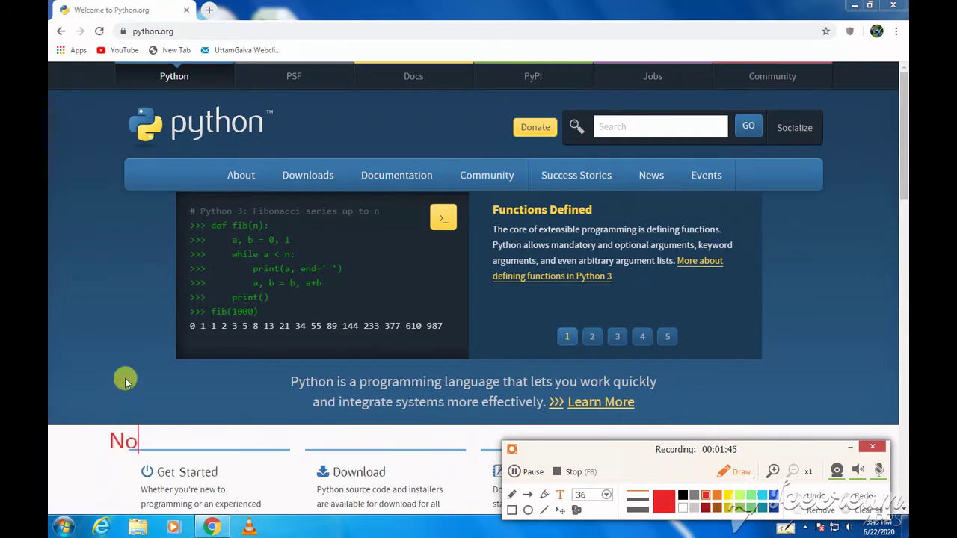
text(w ty)
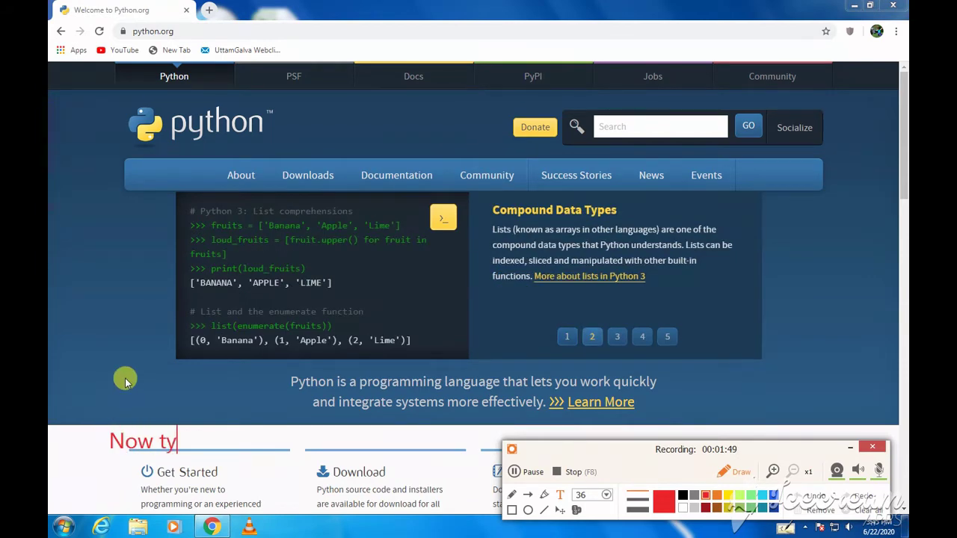
text(pe )
text(www.)
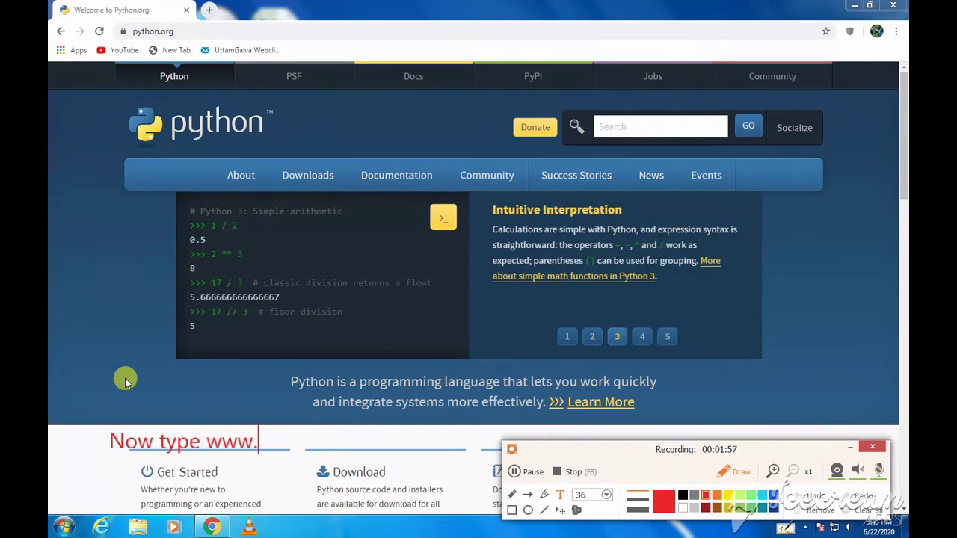
text(python.o)
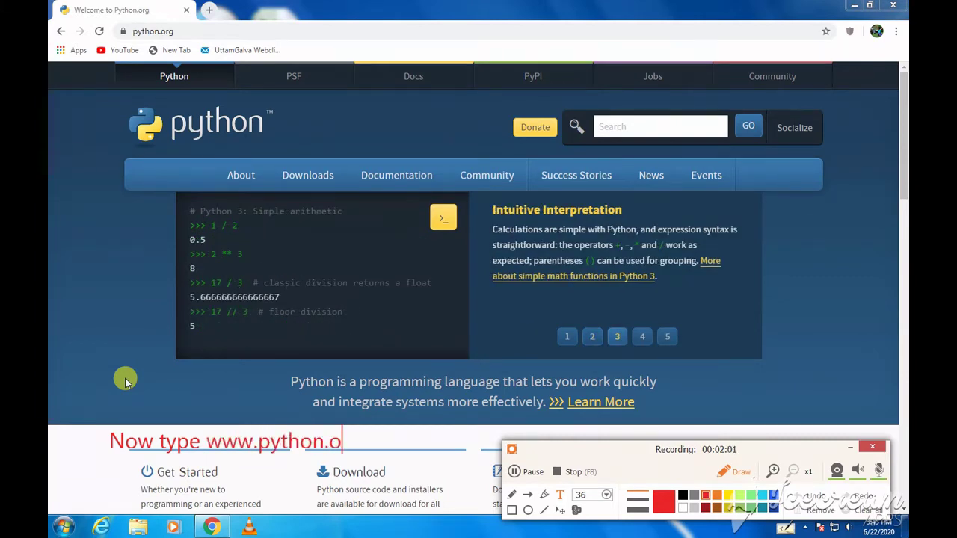
text(rg)
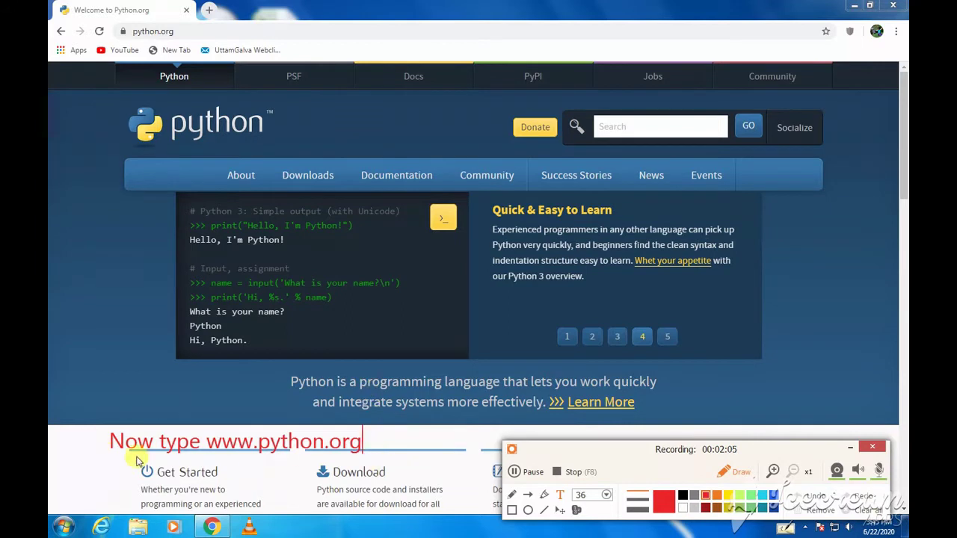
key(BackSpace)
key(BackSpace)
key(BackSpace)
key(BackSpace)
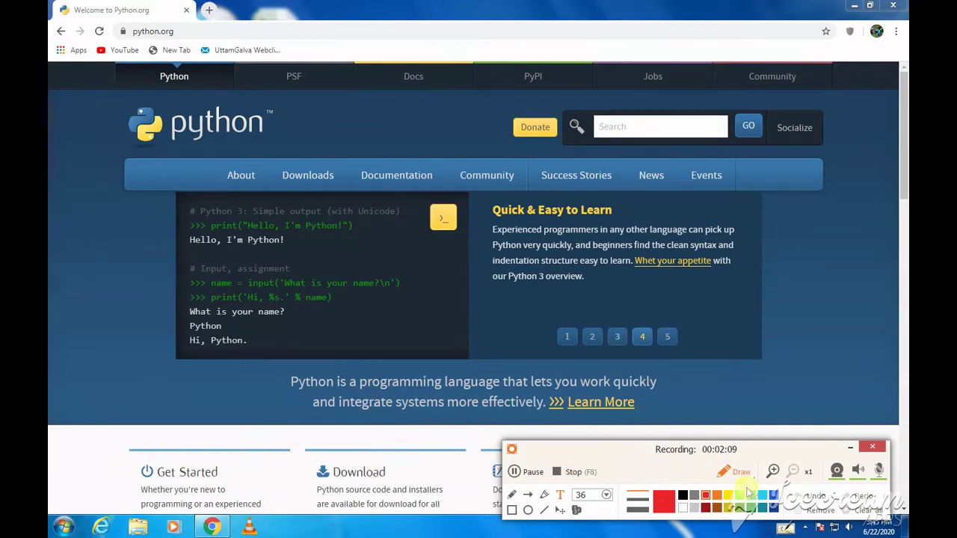
Step: Leave drawing mode and select the python.org web address before returning to the page
click(737, 471)
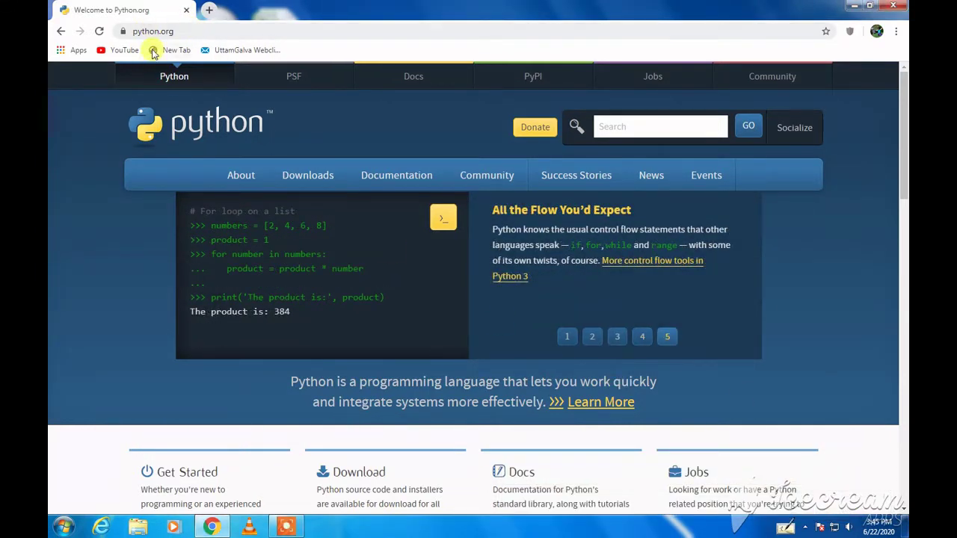
click(134, 32)
click(106, 108)
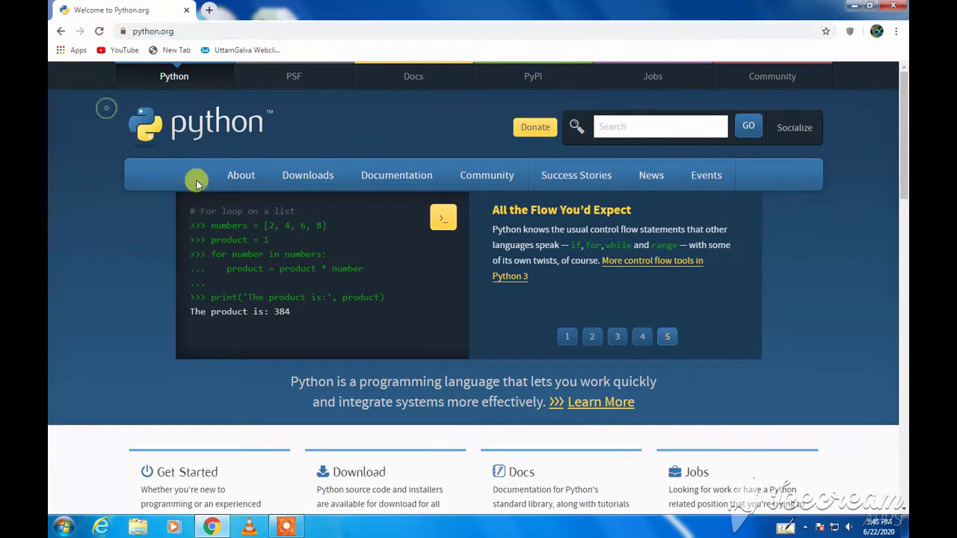
mouse_move(307, 175)
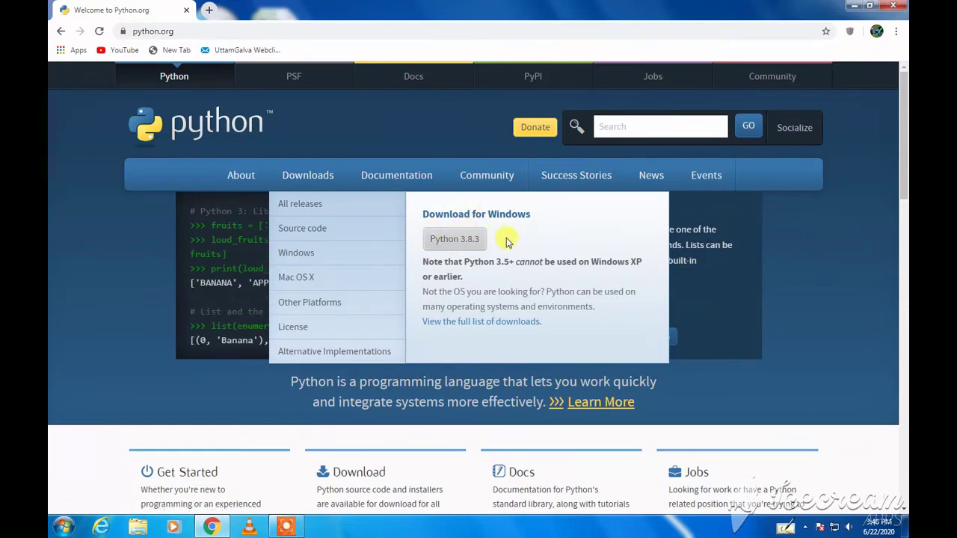
Step: Open the Python downloads page and leave the red note 'click on there' below the Windows banner
click(306, 175)
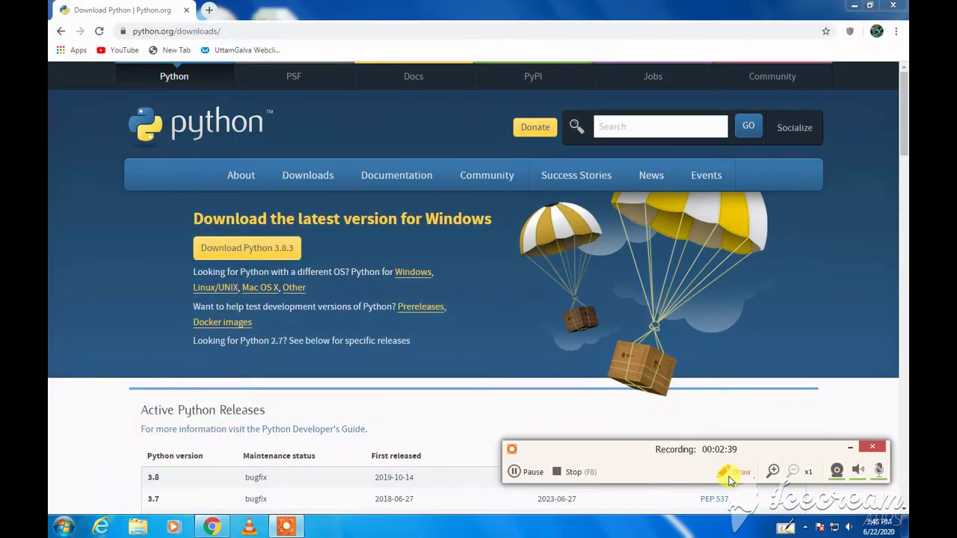
click(736, 472)
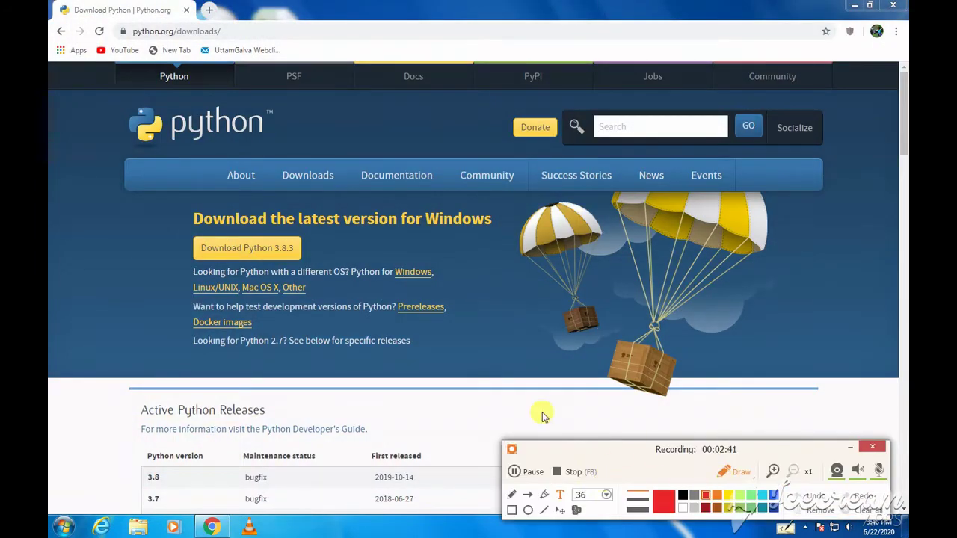
text(Then)
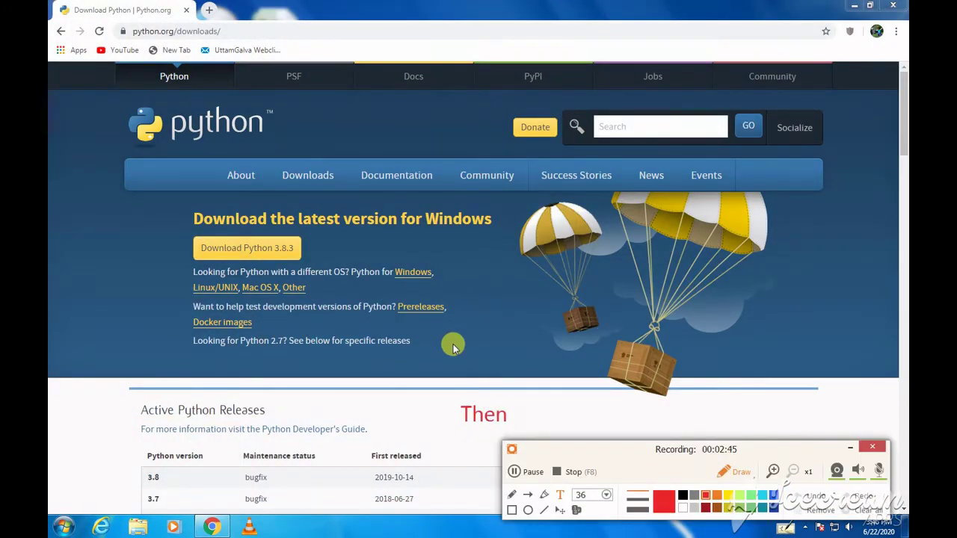
text( go to down)
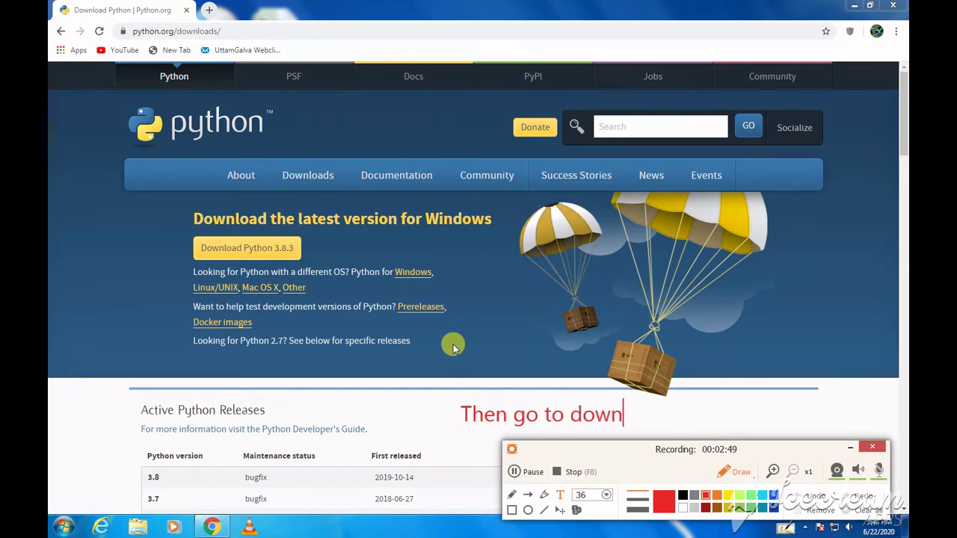
text(loads)
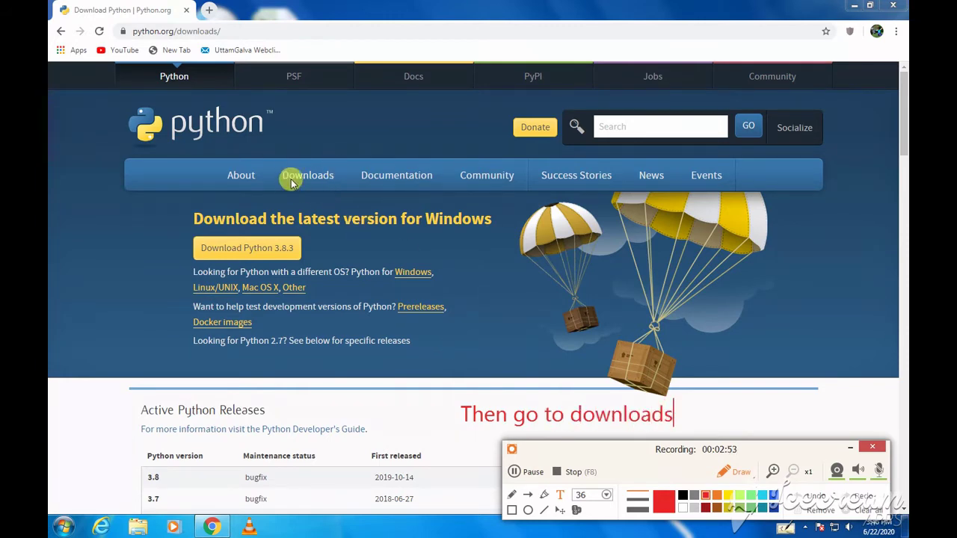
key(BackSpace)
key(BackSpace)
key(BackSpace)
key(BackSpace)
key(BackSpace)
key(BackSpace)
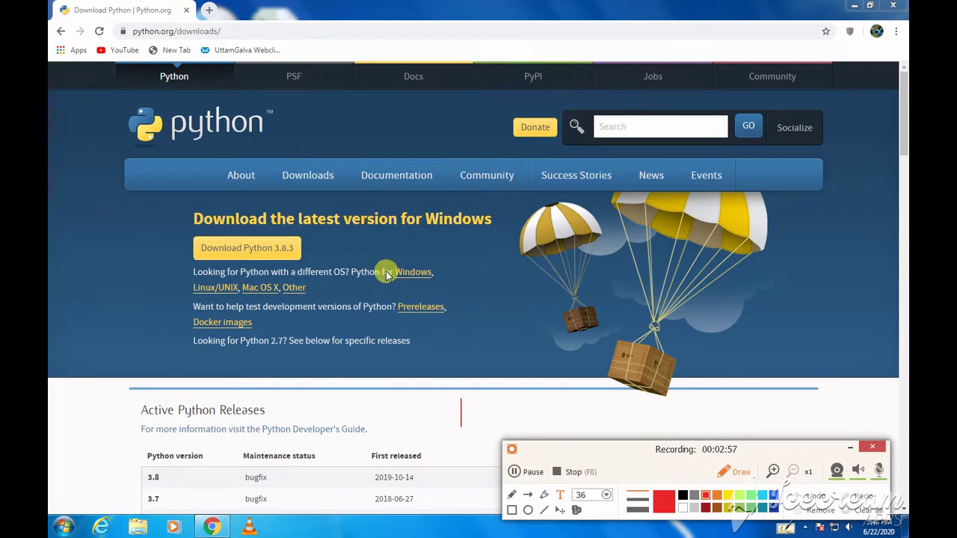
text(after cli)
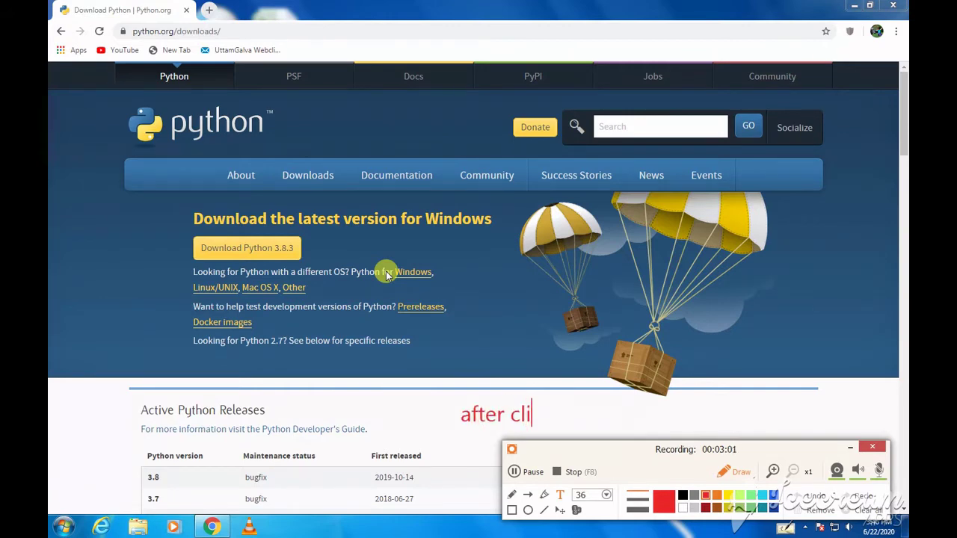
text(cking there )
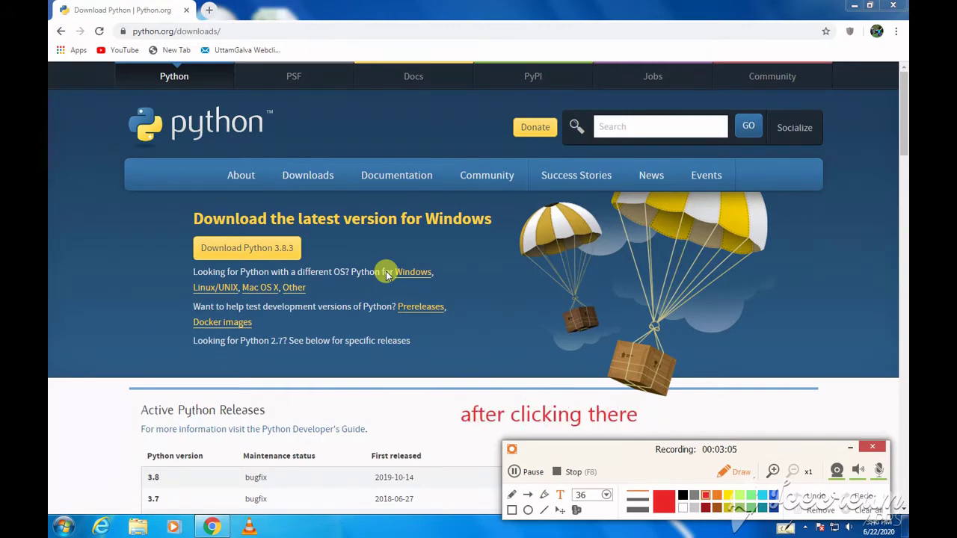
text(you will see )
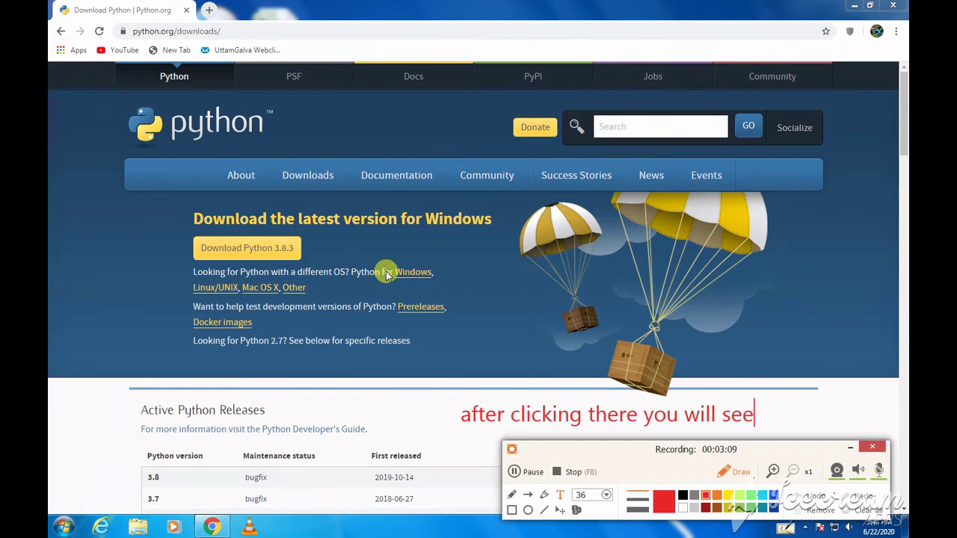
text(the lates)
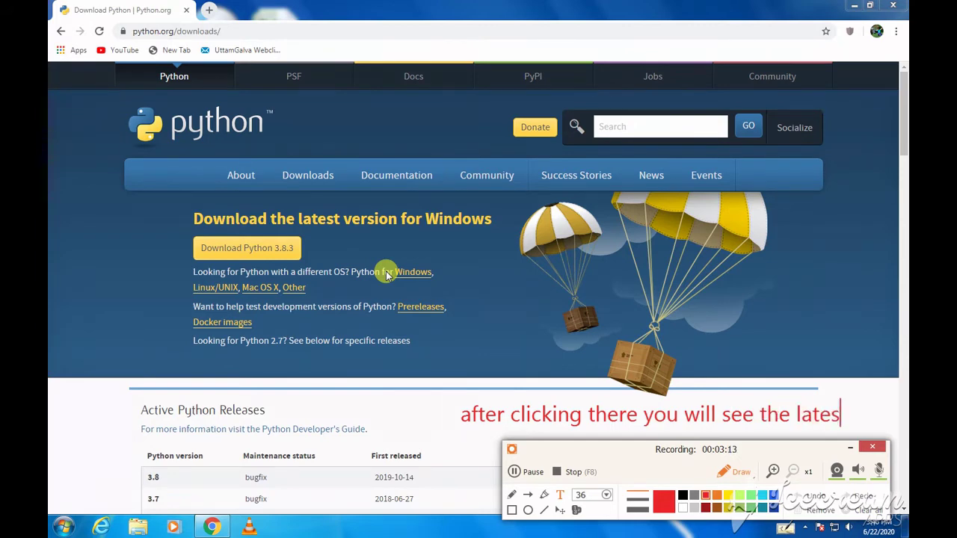
text(t vers)
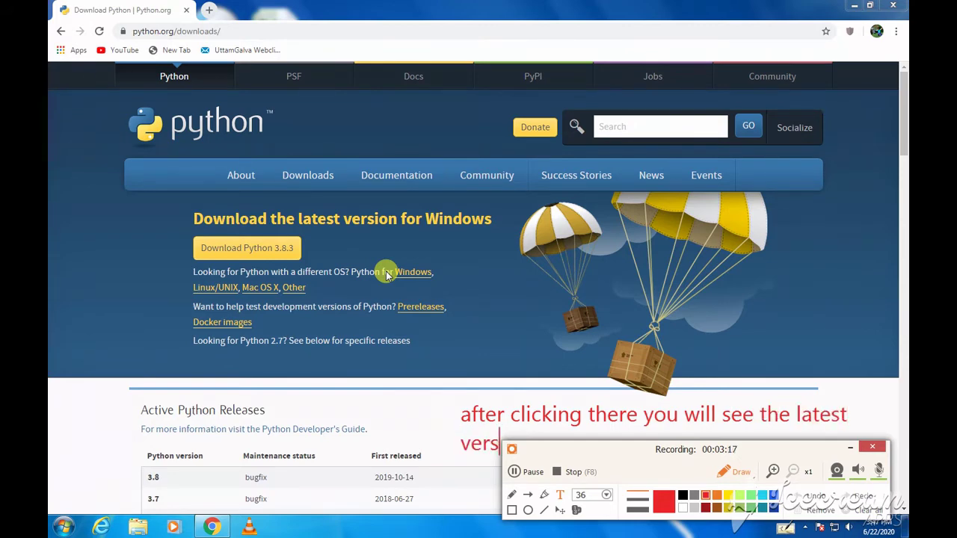
text(ion)
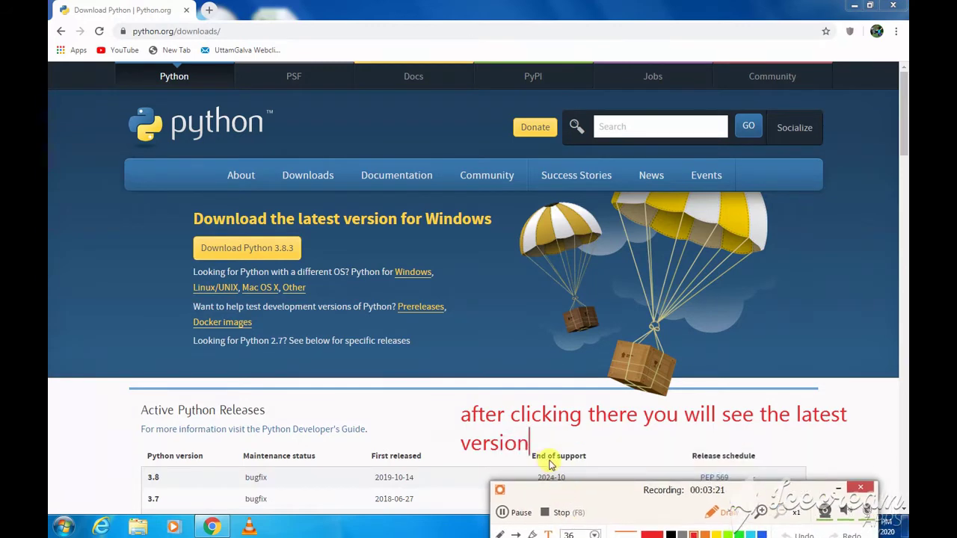
key(BackSpace)
key(BackSpace)
key(BackSpace)
key(BackSpace)
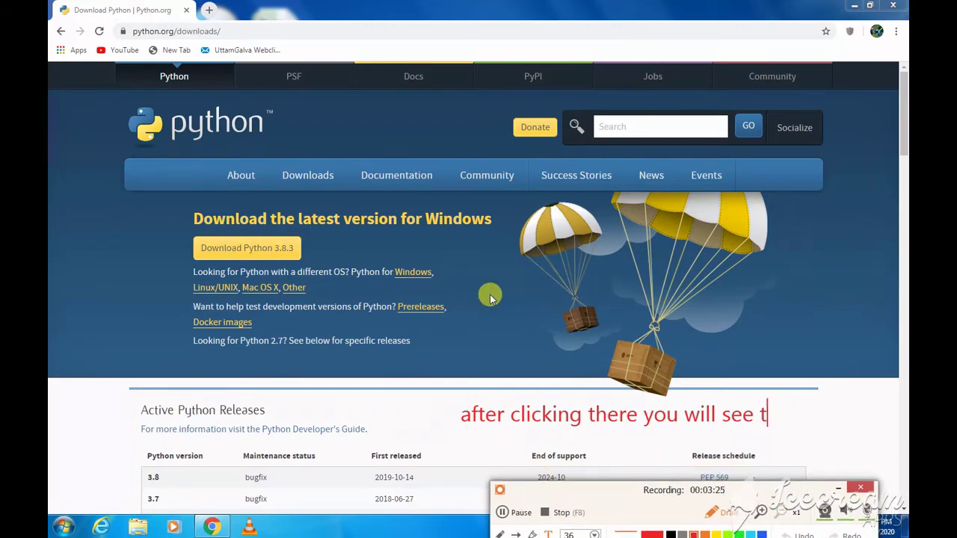
key(BackSpace)
key(BackSpace)
key(BackSpace)
key(BackSpace)
key(BackSpace)
key(BackSpace)
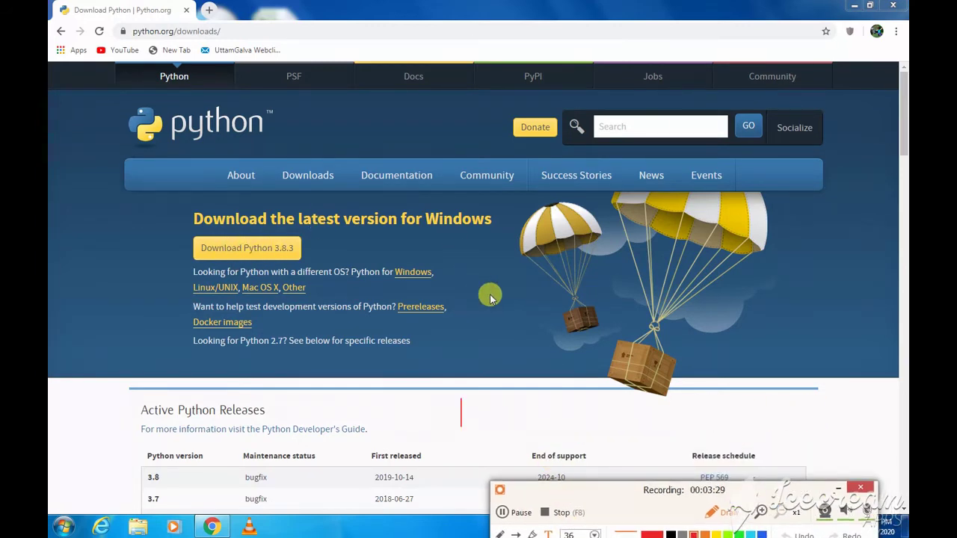
text(click on)
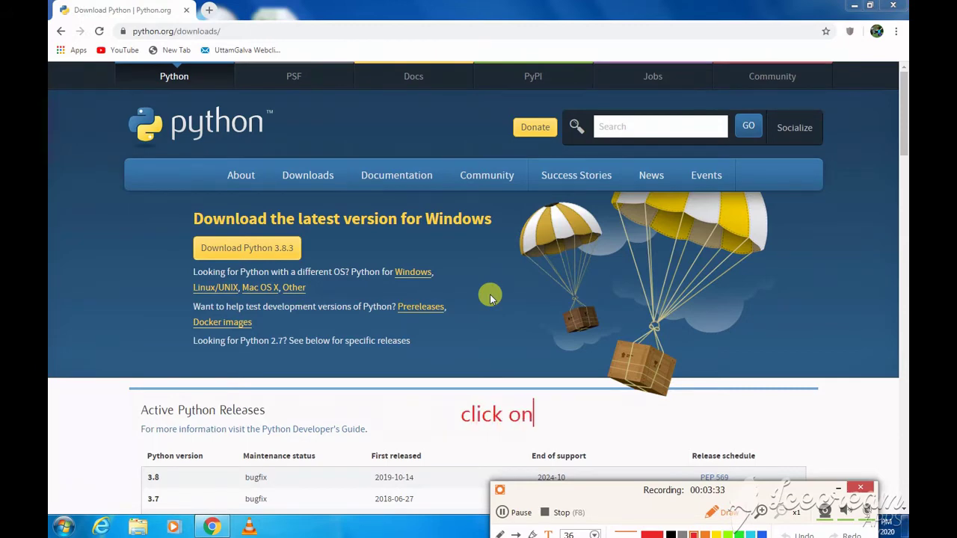
text( there)
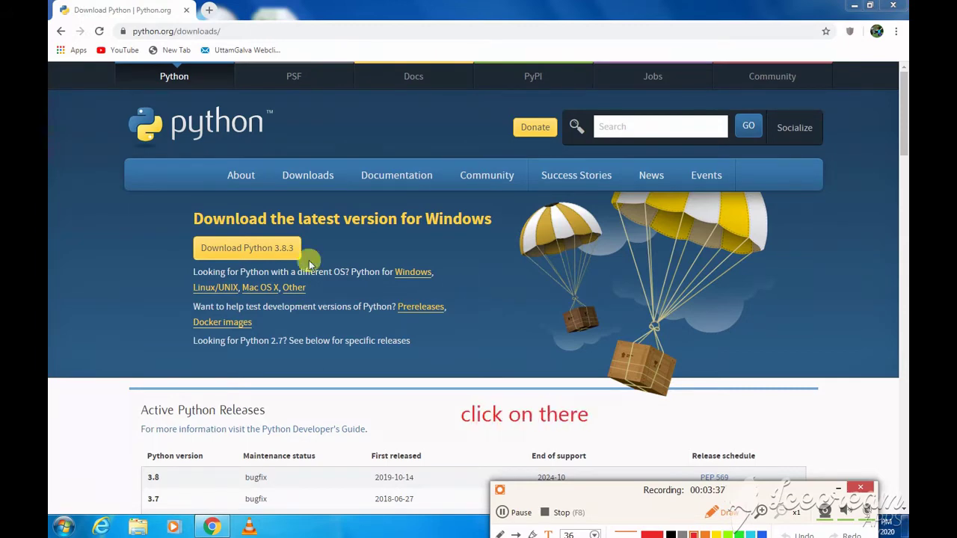
click(837, 489)
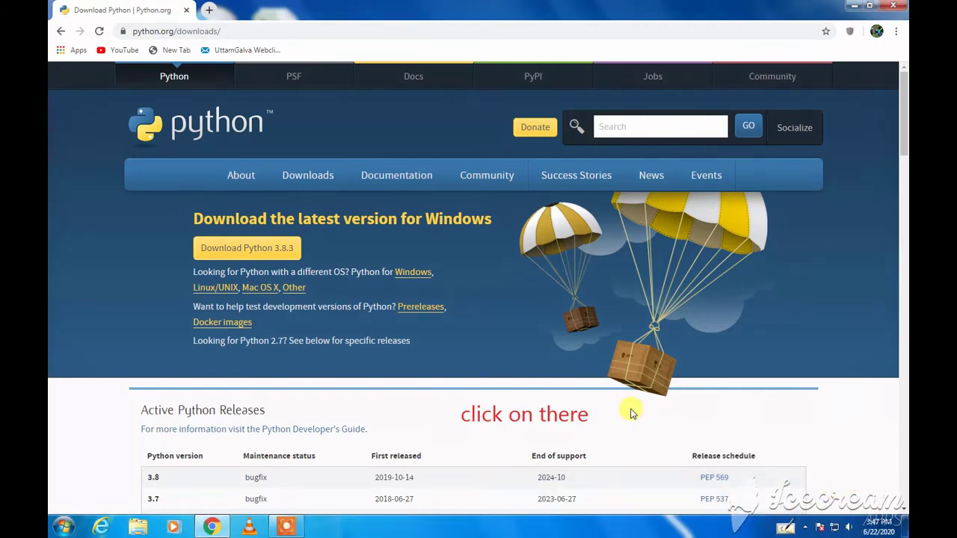
Step: Download the Python 3.8.3 installer and add, then erase, the note 'such a window will open'
click(258, 254)
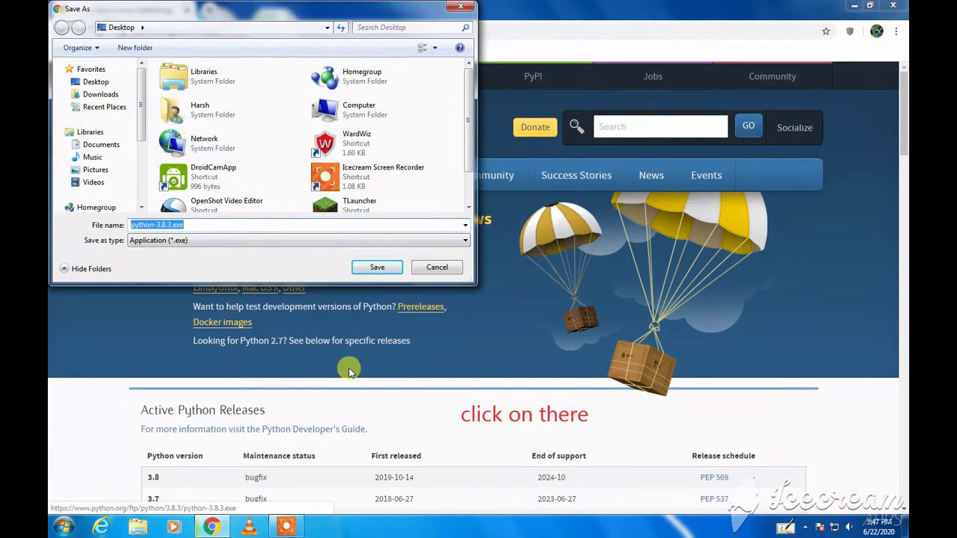
click(292, 488)
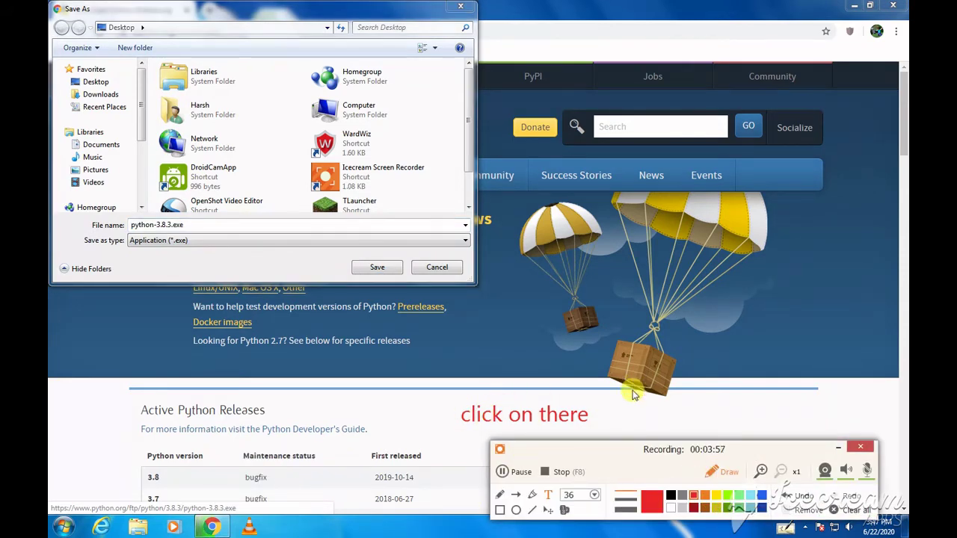
click(608, 416)
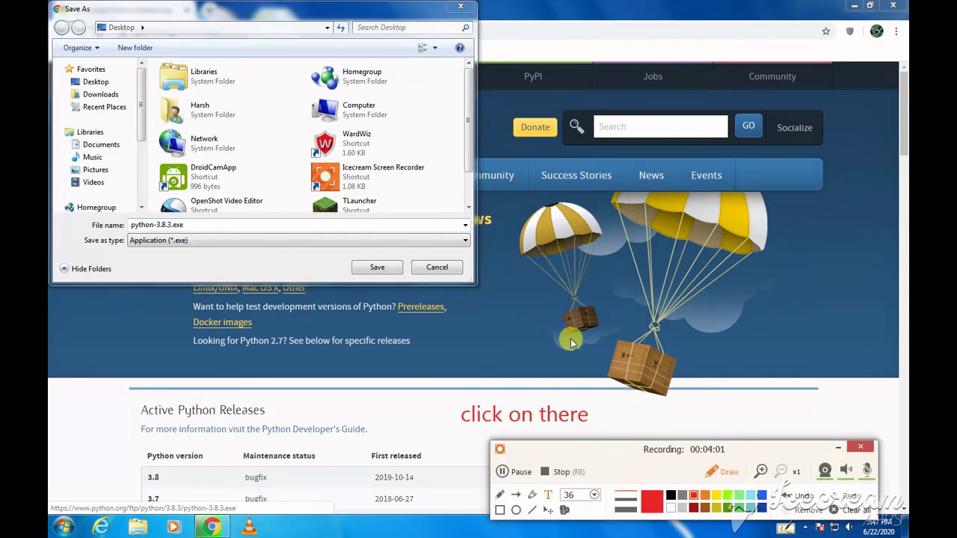
text(such a)
text( window will o)
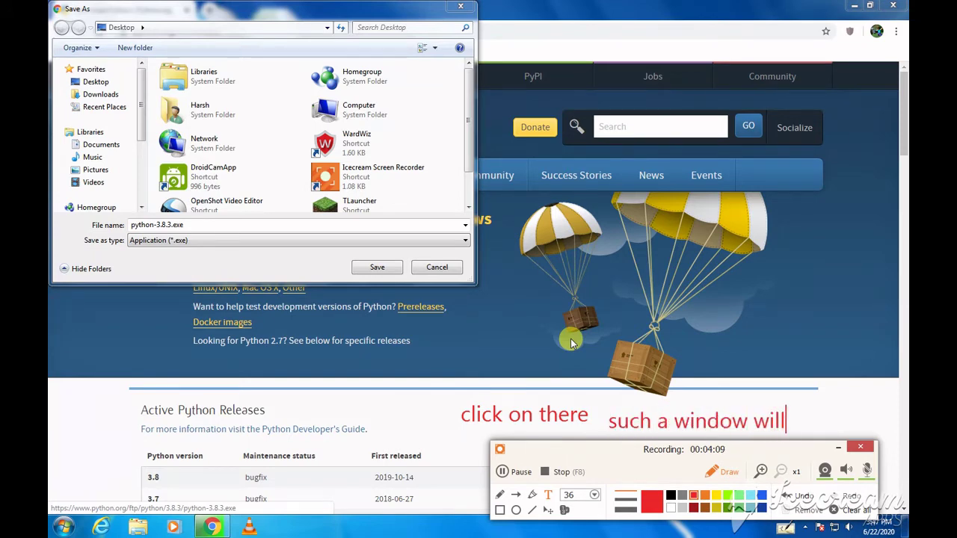
text(pen)
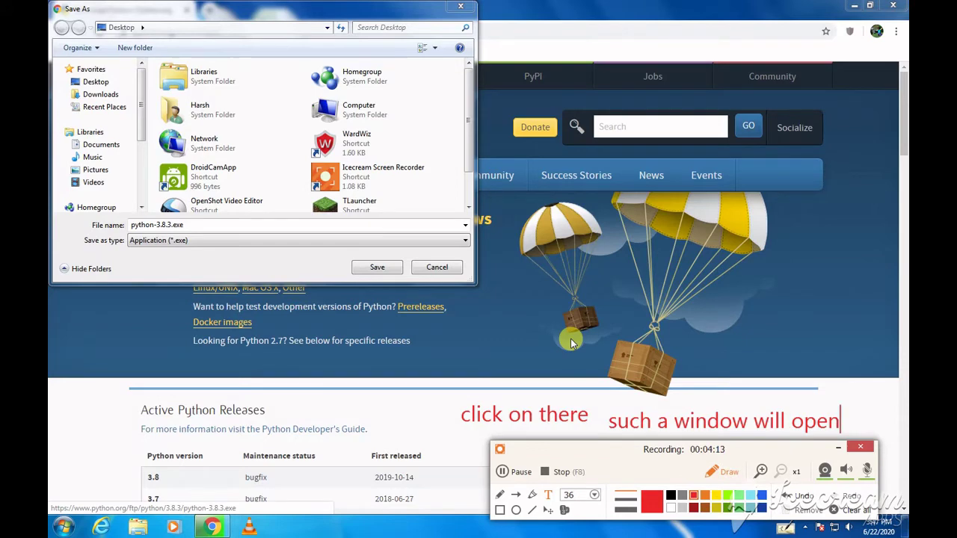
key(BackSpace)
key(BackSpace)
key(BackSpace)
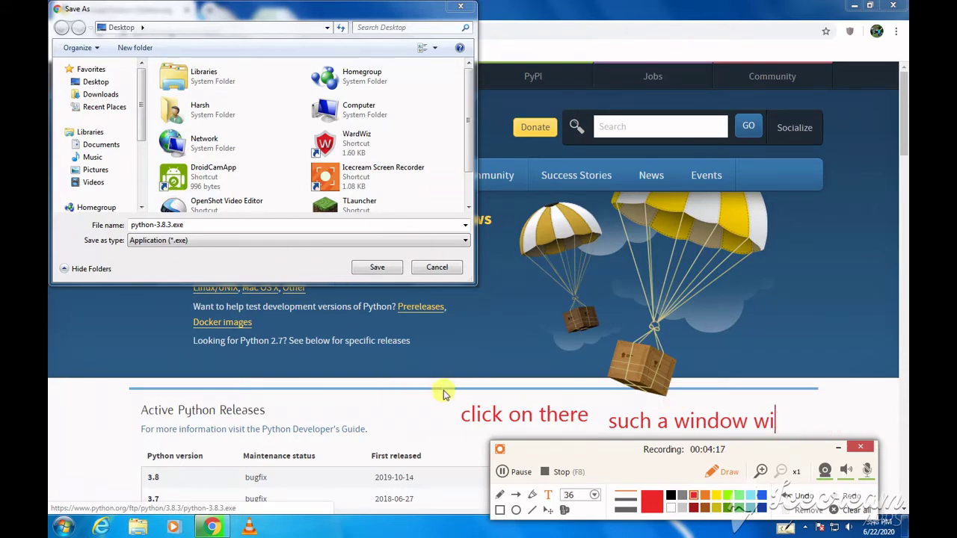
key(BackSpace)
key(BackSpace)
key(BackSpace)
click(724, 472)
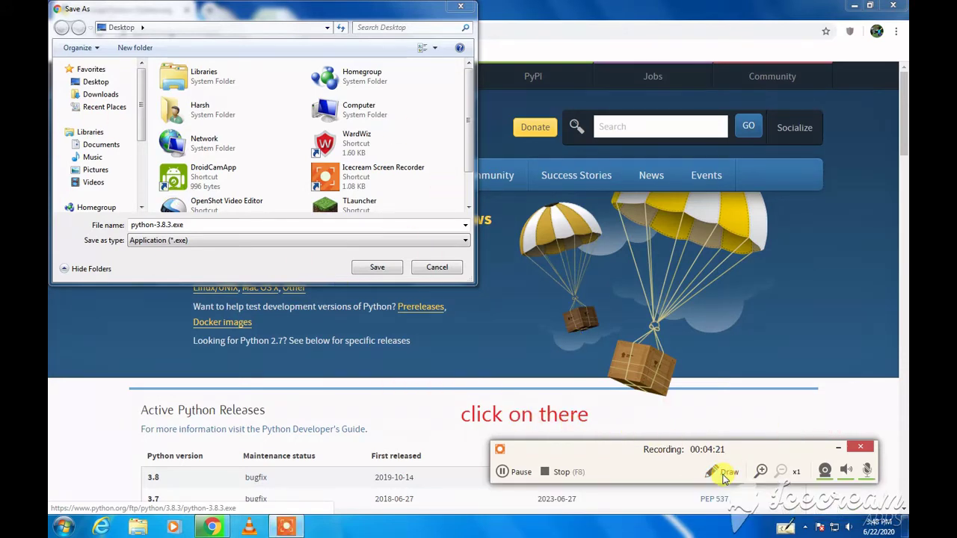
Step: Clear the earlier note and write then remove a red note about downloading and installing the setup
click(724, 473)
click(804, 495)
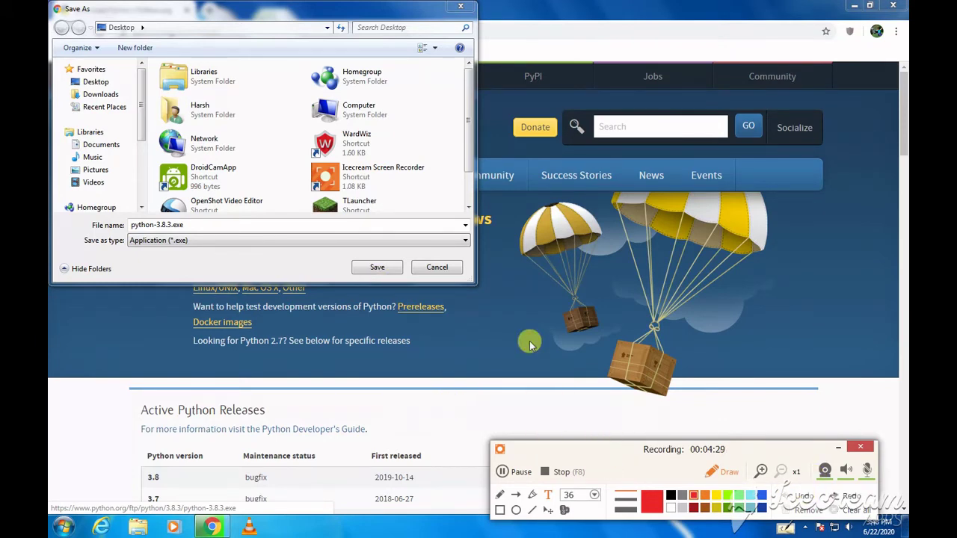
text(then )
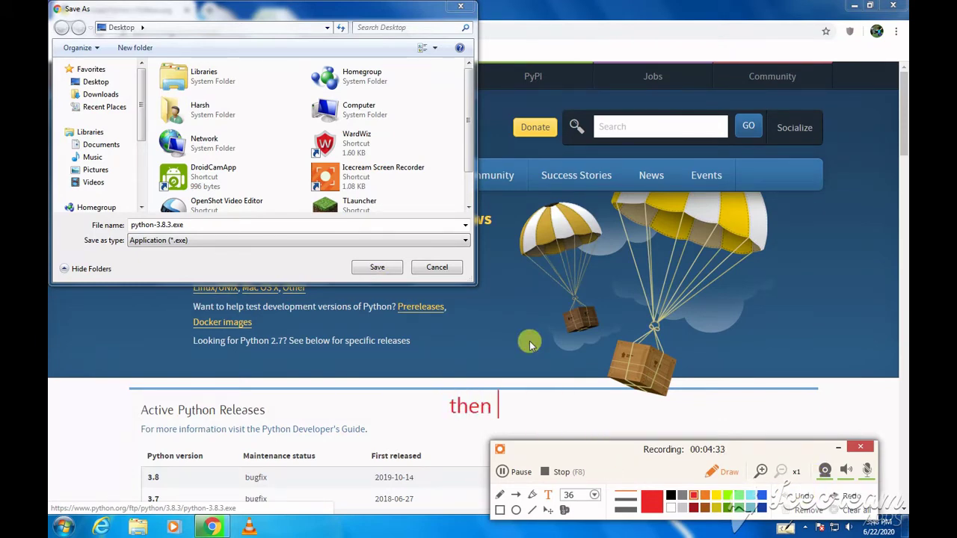
text(download an)
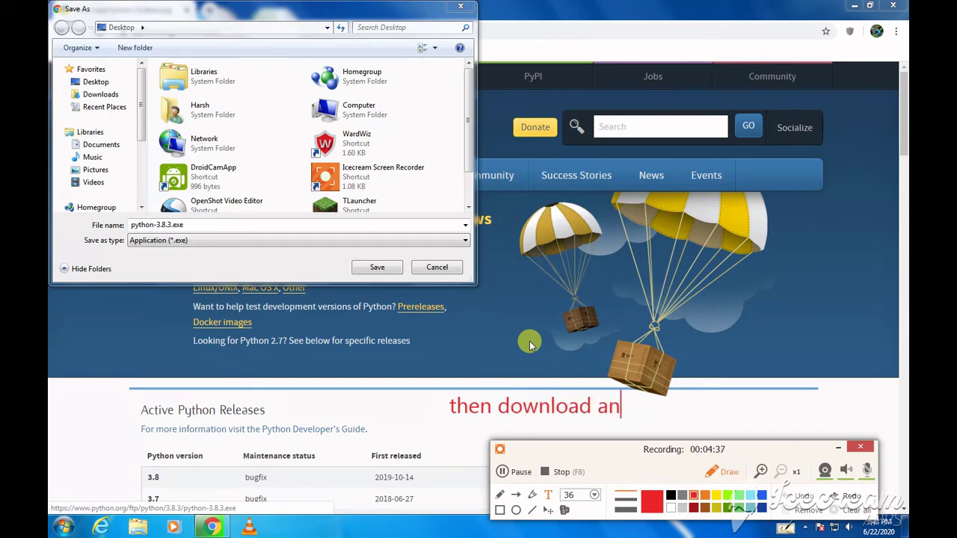
text(d inst)
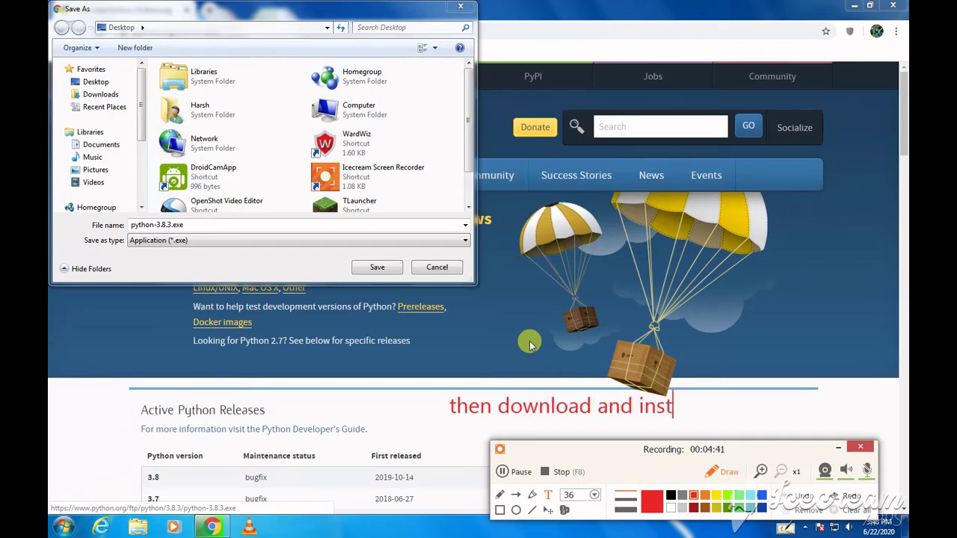
text(all the setup)
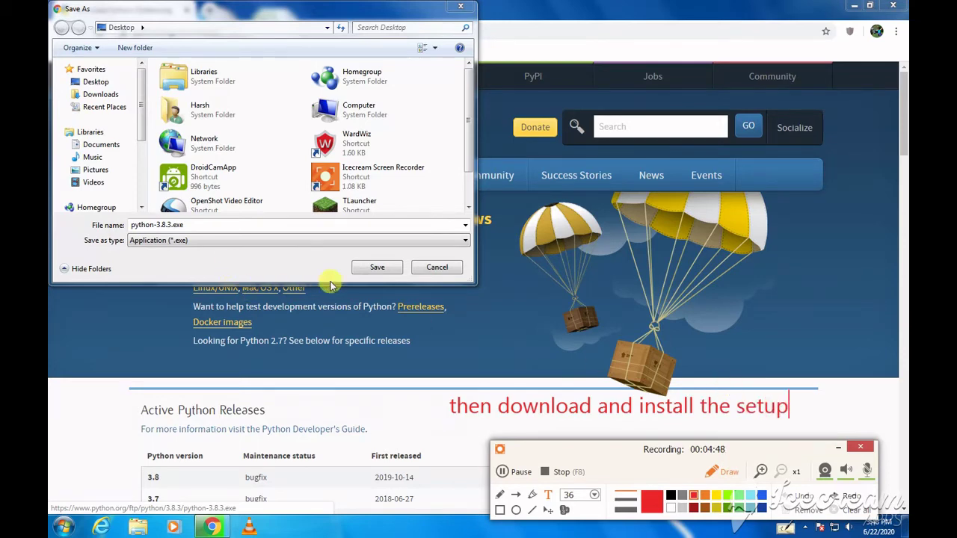
click(375, 269)
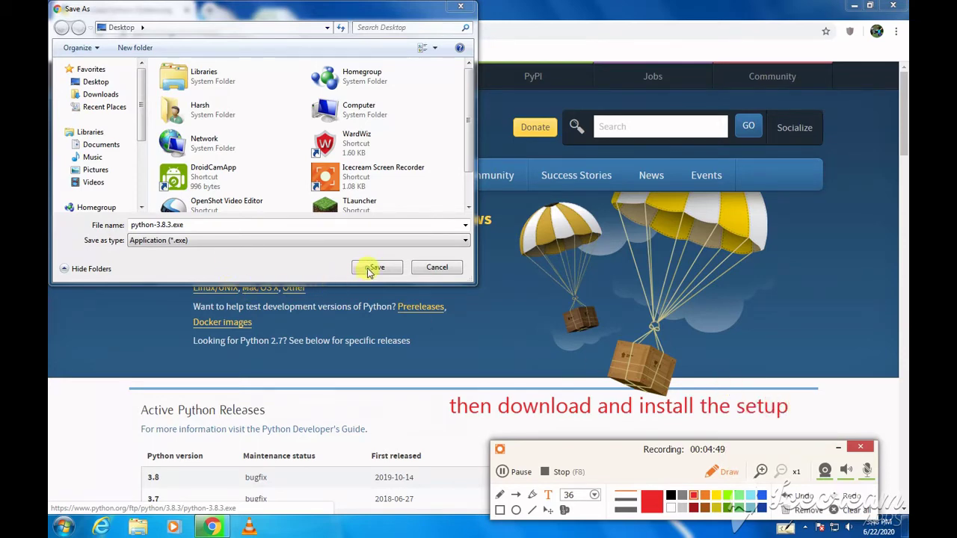
click(804, 495)
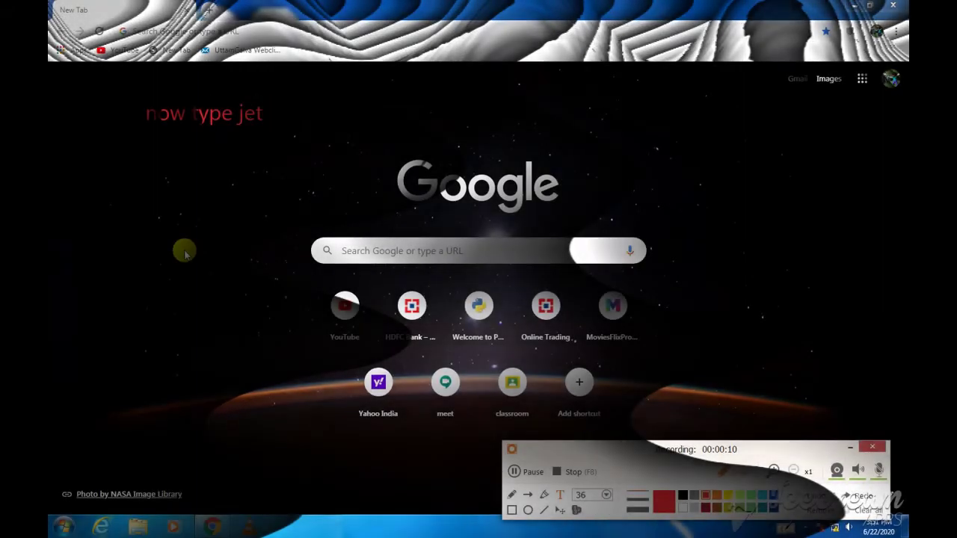
Step: Finish the red jetbrains.com note, erase it, and exit drawing mode
text(brains.)
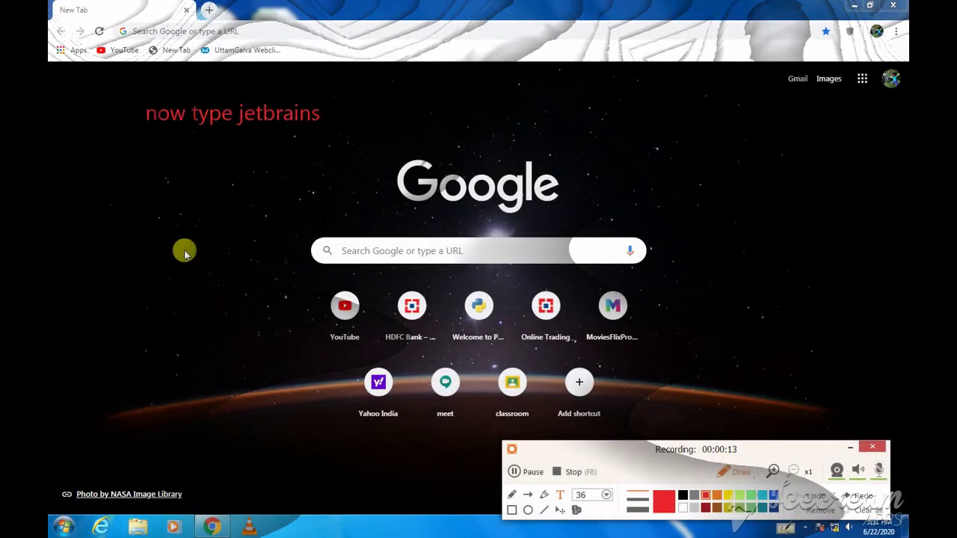
text(com)
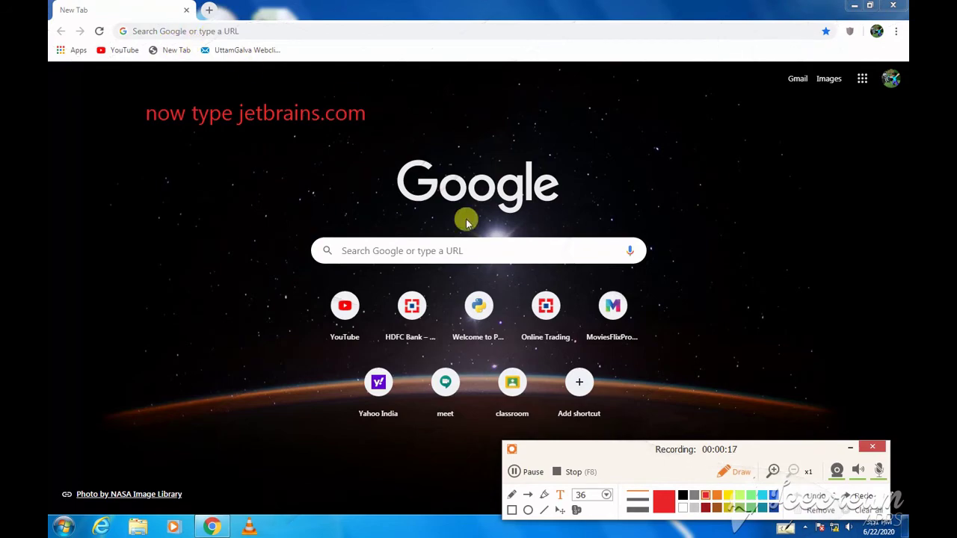
key(BackSpace)
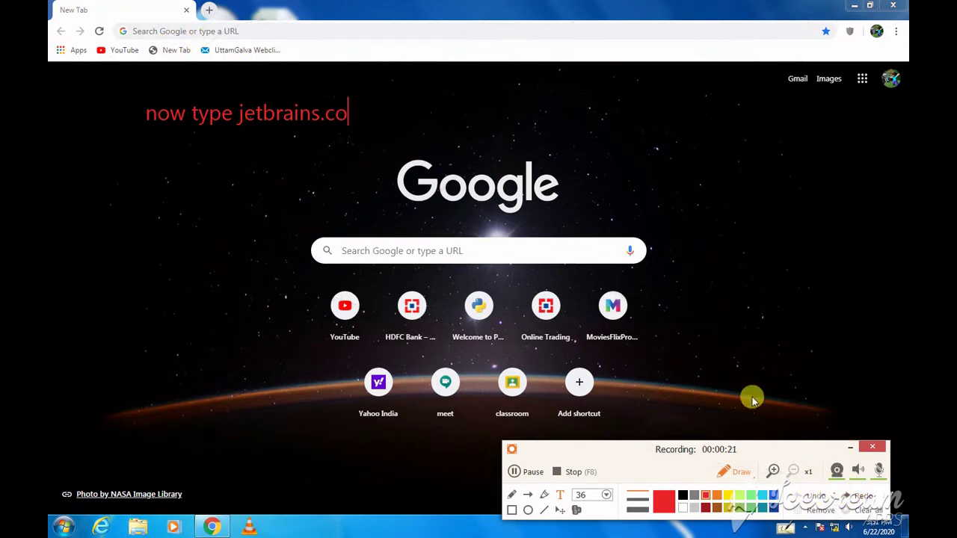
key(BackSpace)
key(BackSpace)
key(BackSpace)
click(741, 472)
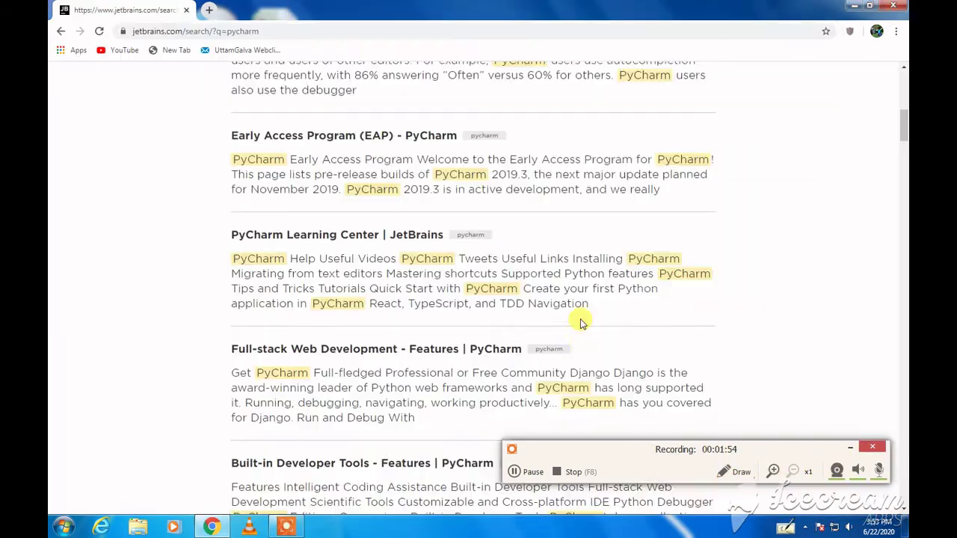
Step: Open the PyCharm page from the JetBrains Tools product list
scroll(576, 314, up, 3)
scroll(568, 127, up, 10)
click(505, 84)
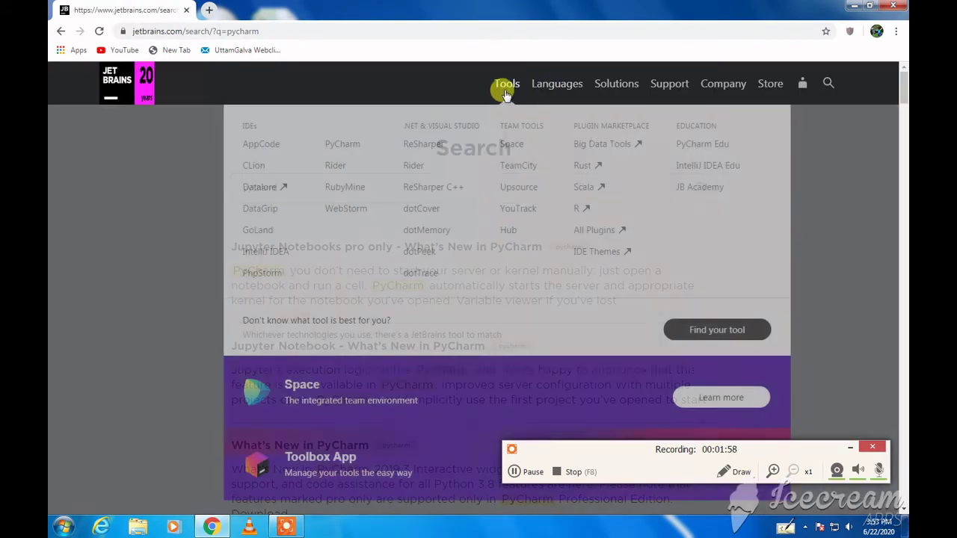
click(340, 146)
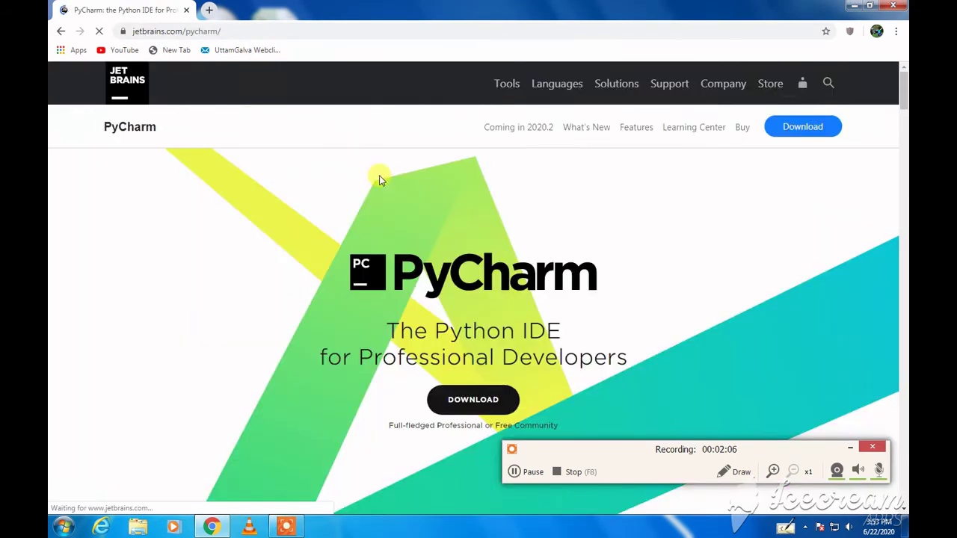
click(736, 471)
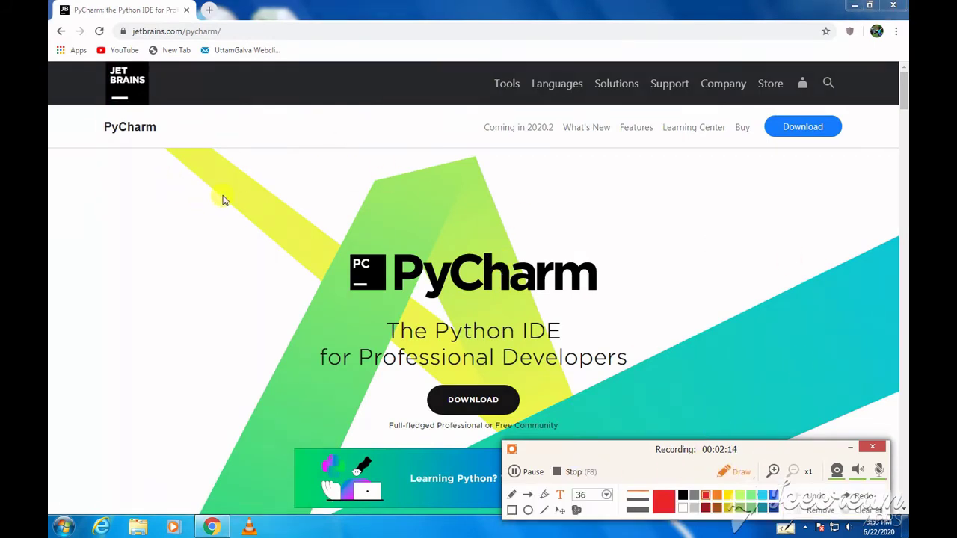
Step: Show the red note 'type in address bar jetbrains.com/pycharm', then erase it and stop drawing
text(if thatis n)
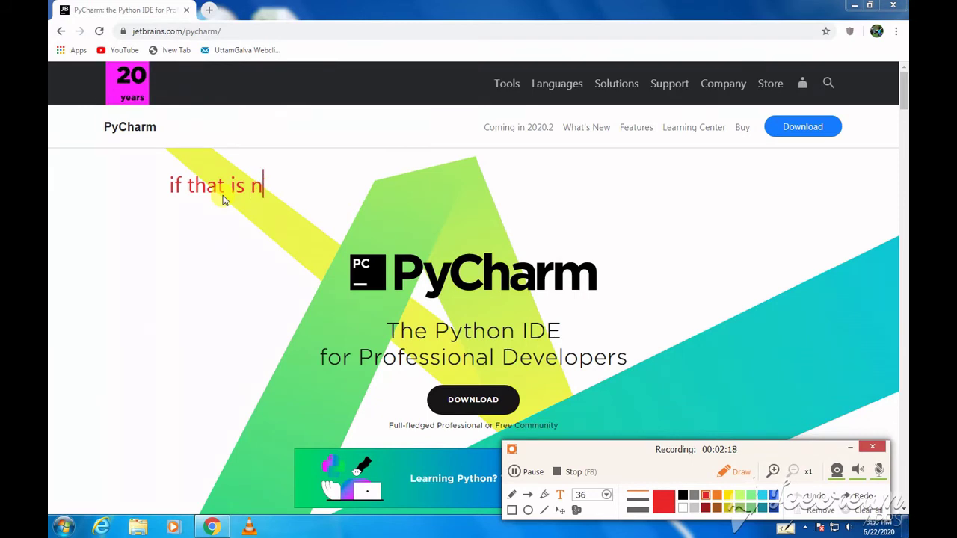
text(ot working)
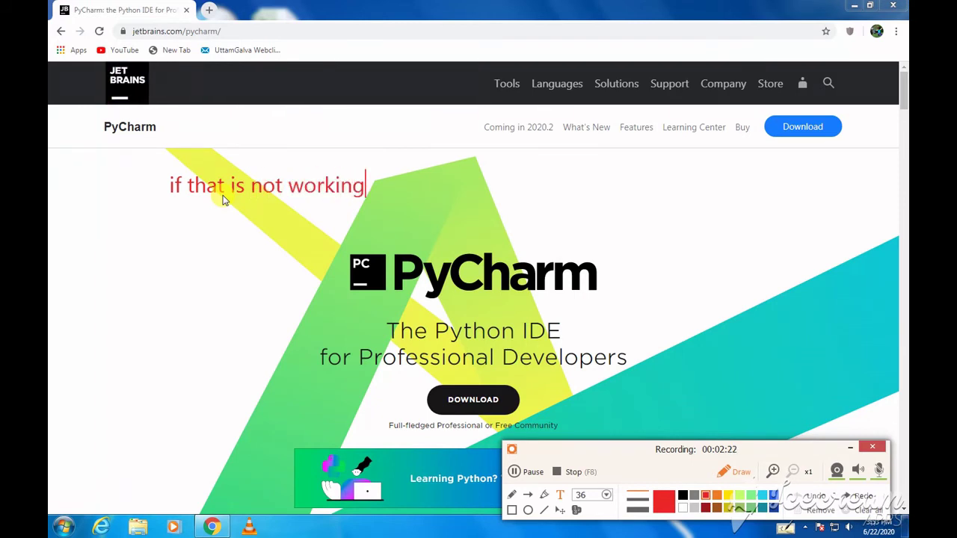
key(Return)
text(type )
text(in addr)
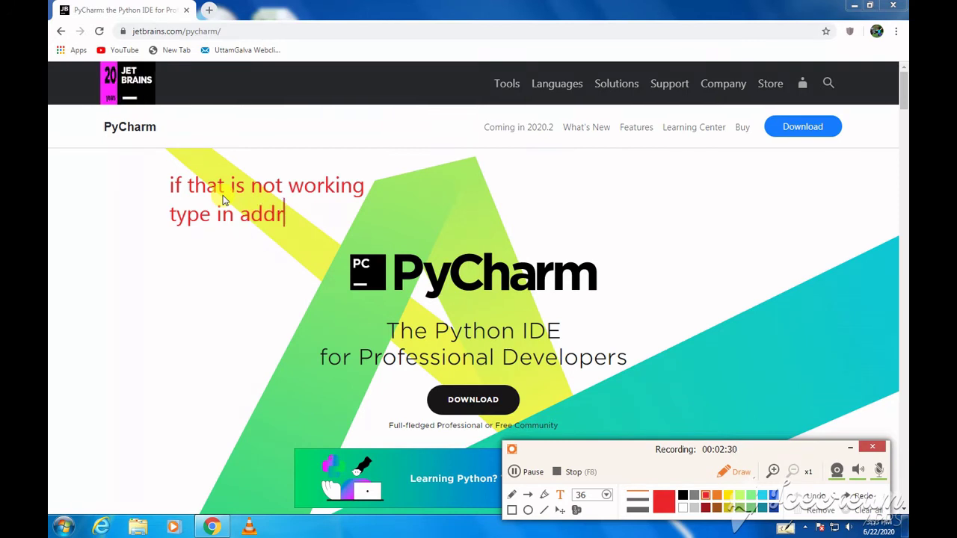
text(ess bar )
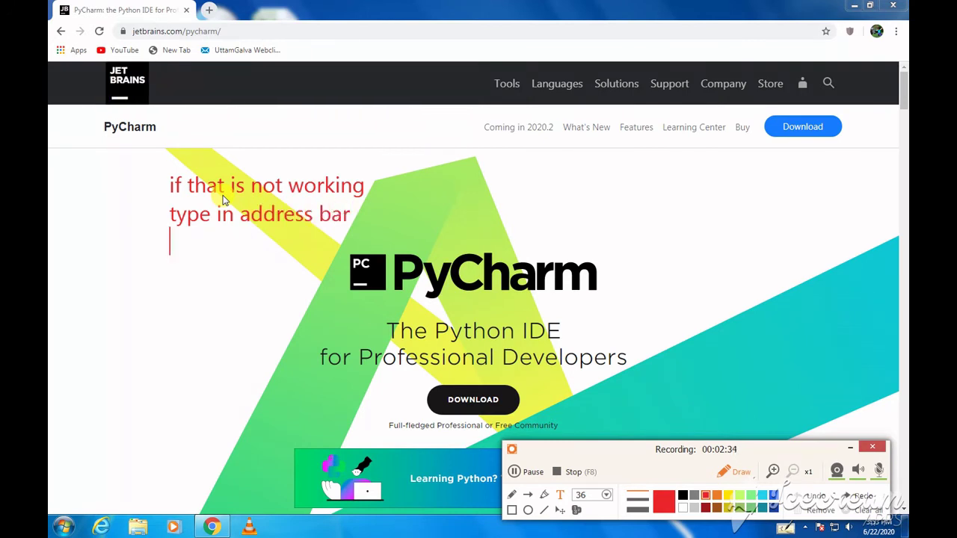
text(jetbrains)
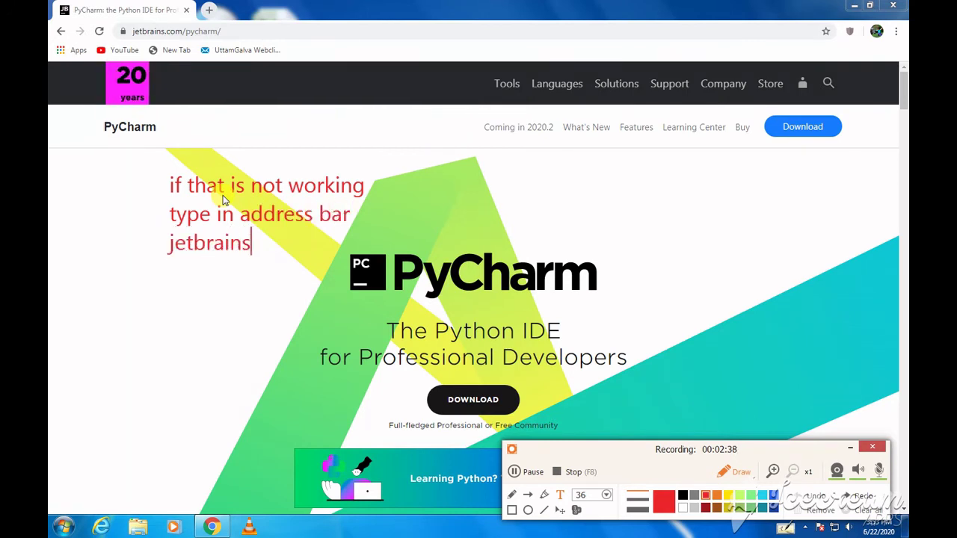
text(.com/pych)
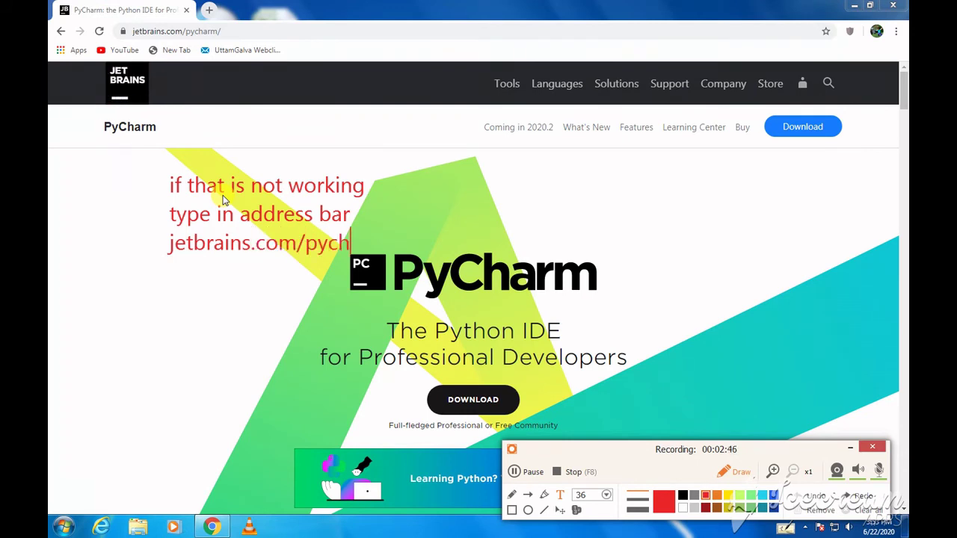
text(arm/)
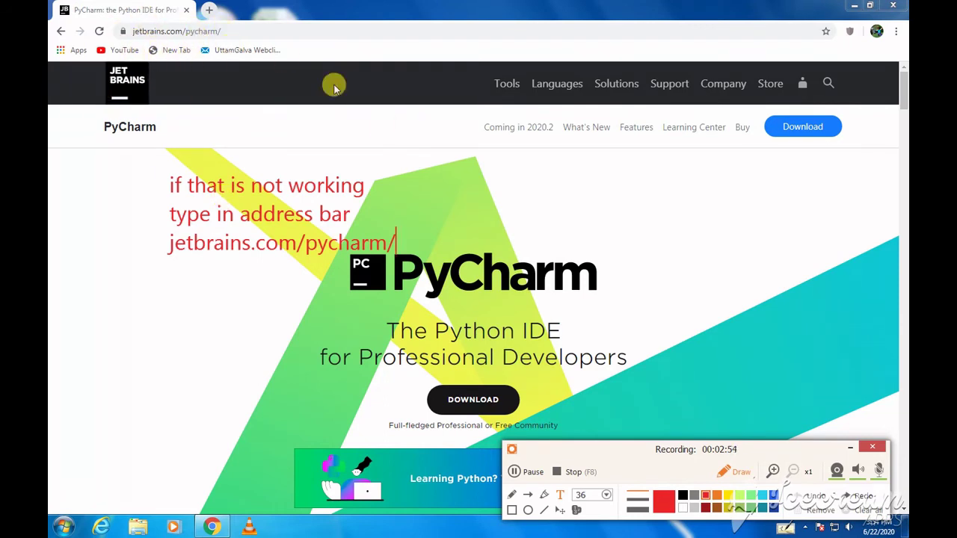
key(BackSpace)
key(BackSpace)
key(BackSpace)
key(BackSpace)
key(BackSpace)
key(BackSpace)
click(731, 481)
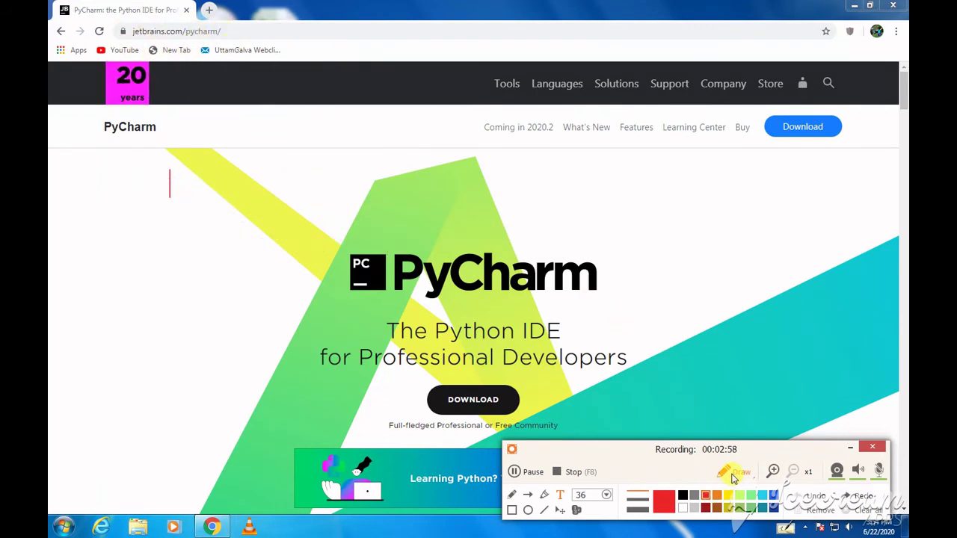
Step: Close the Academy banner and go to the PyCharm download page
click(647, 462)
scroll(623, 395, down, 2)
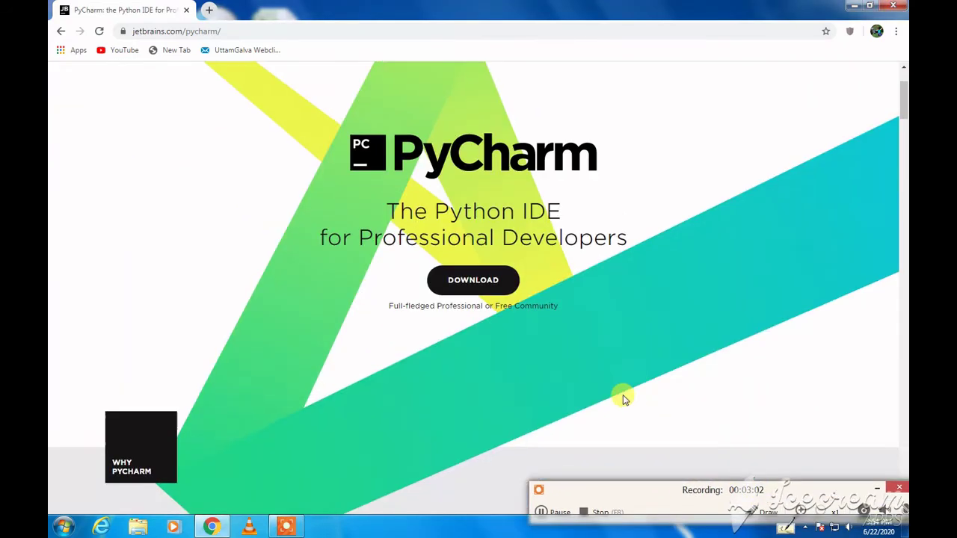
click(465, 288)
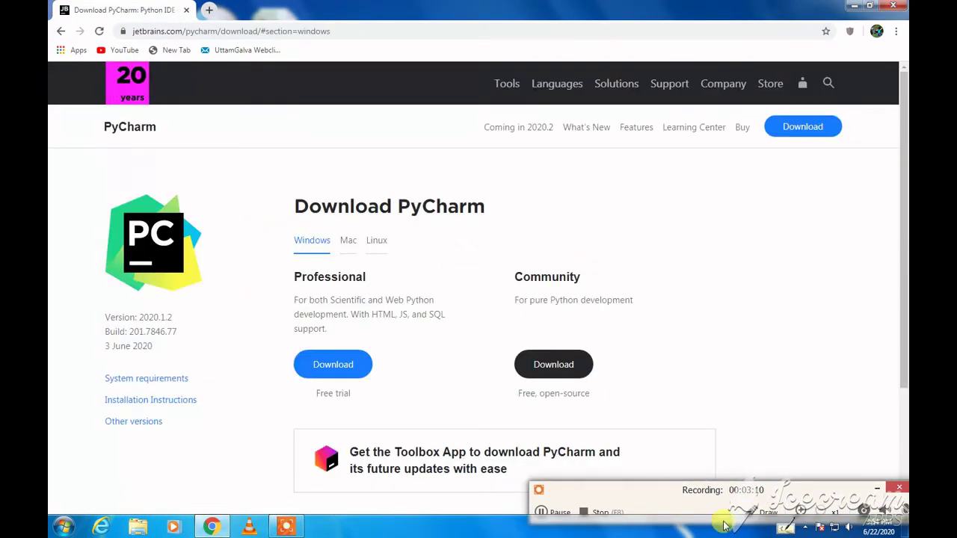
Step: Add a red note to use the download button below Community, then erase it and stop drawing
click(759, 512)
drag(214, 166, 214, 139)
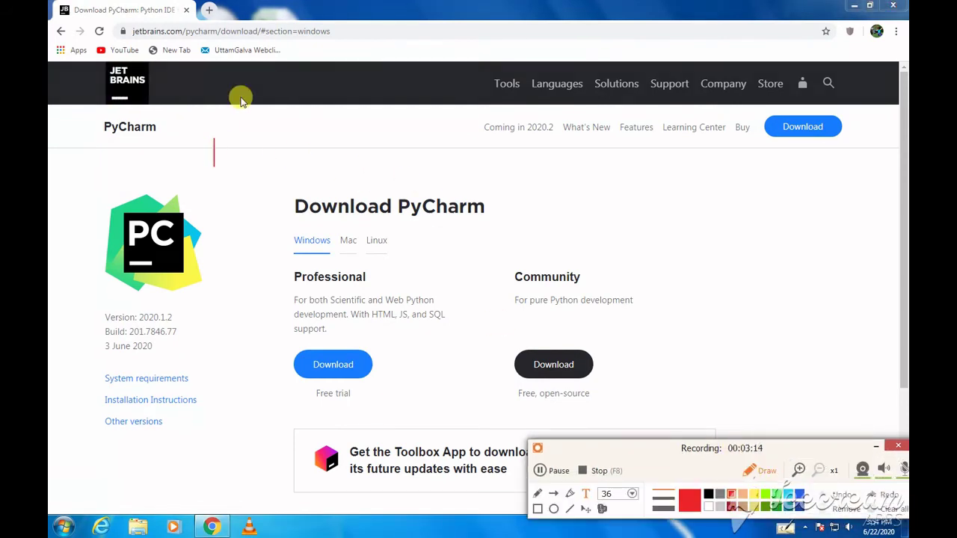
text(after clicki)
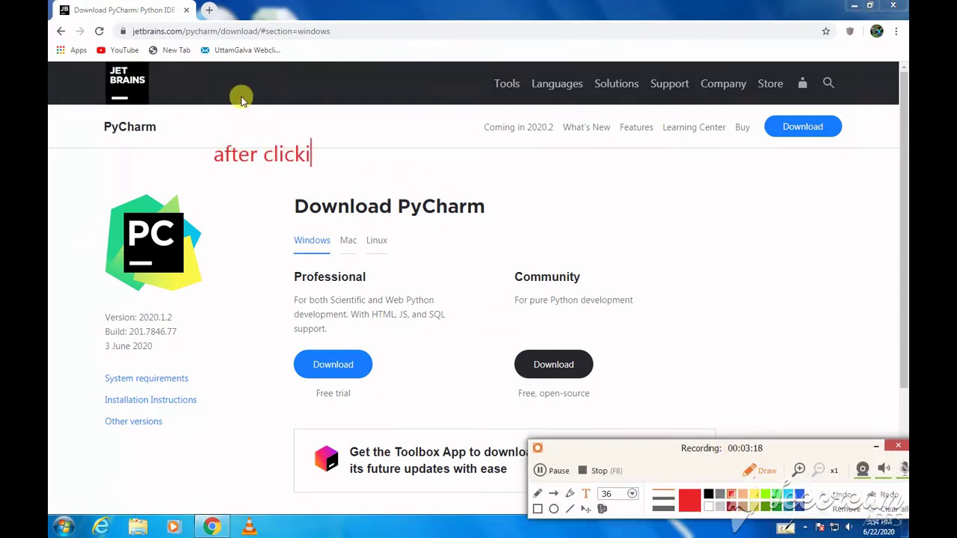
text(ng on the down)
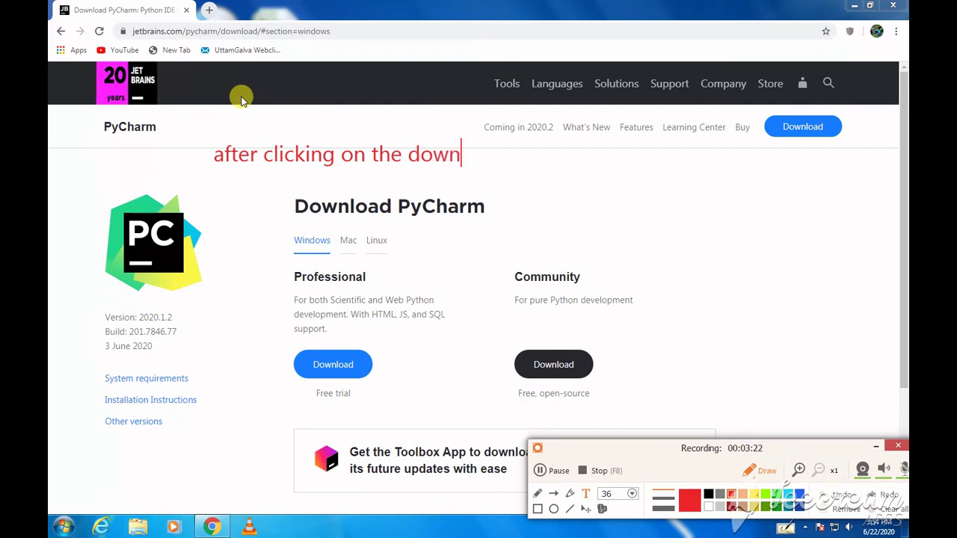
text(load button )
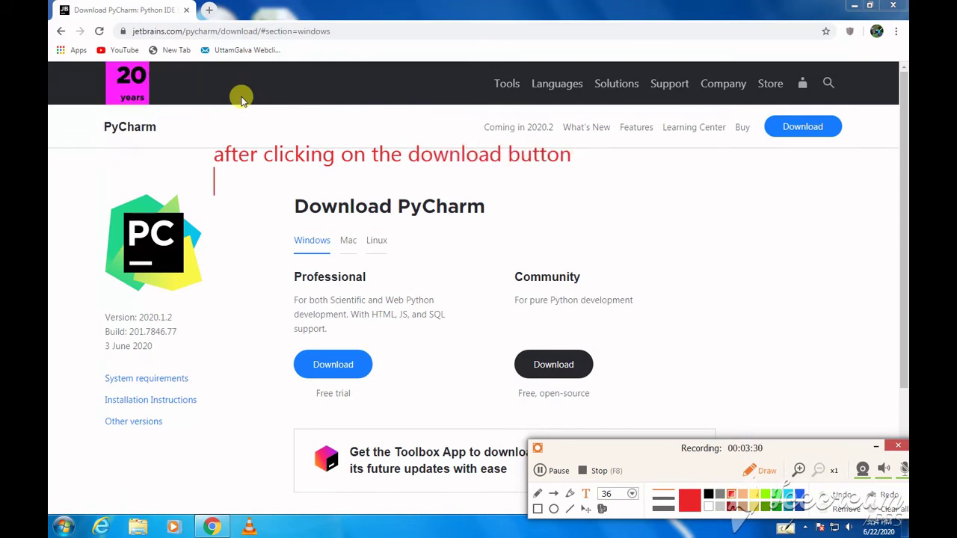
text(click on ty)
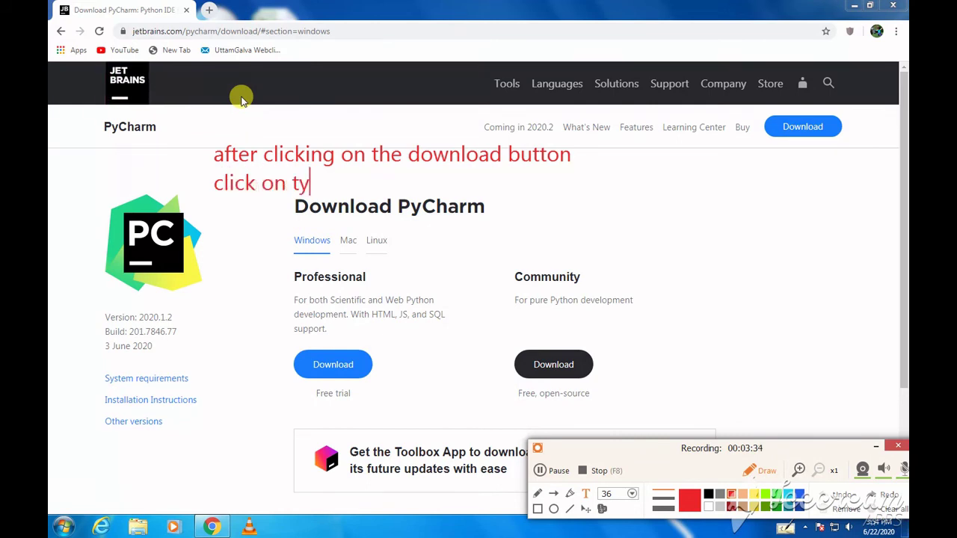
key(BackSpace)
text(he )
text(download b)
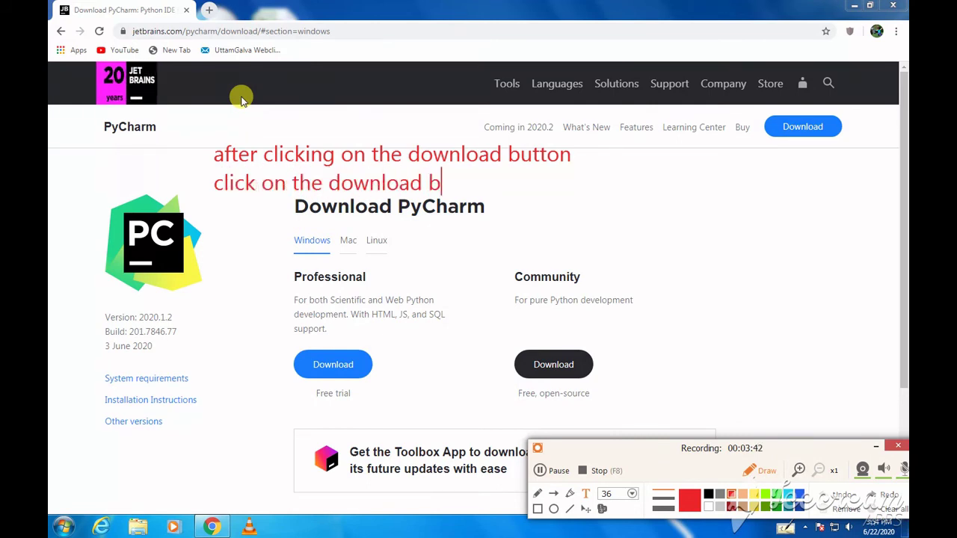
text(utton below )
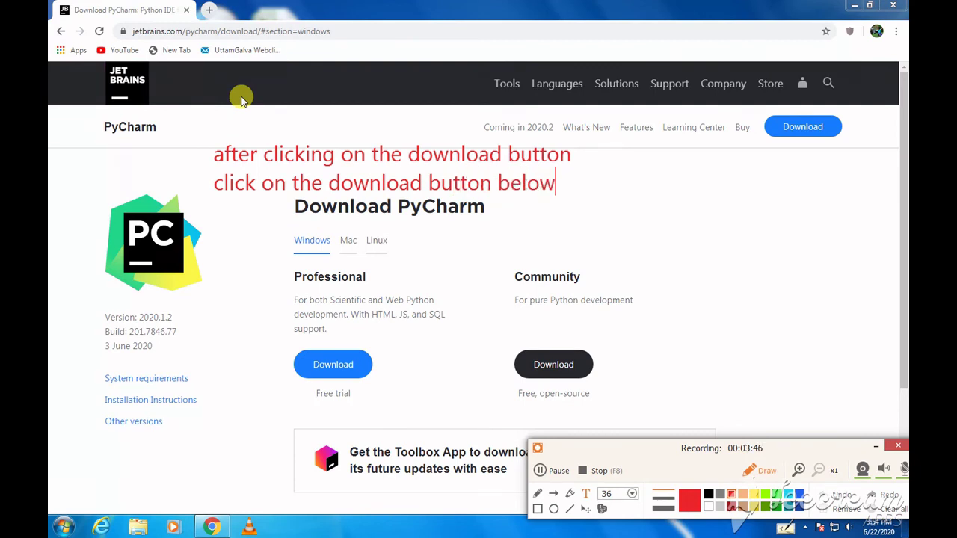
text(commun)
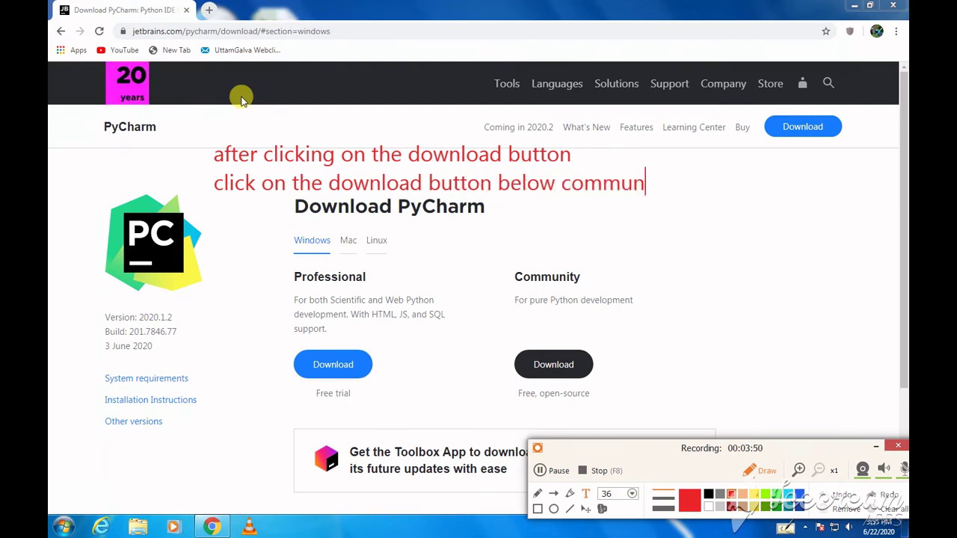
text(ity)
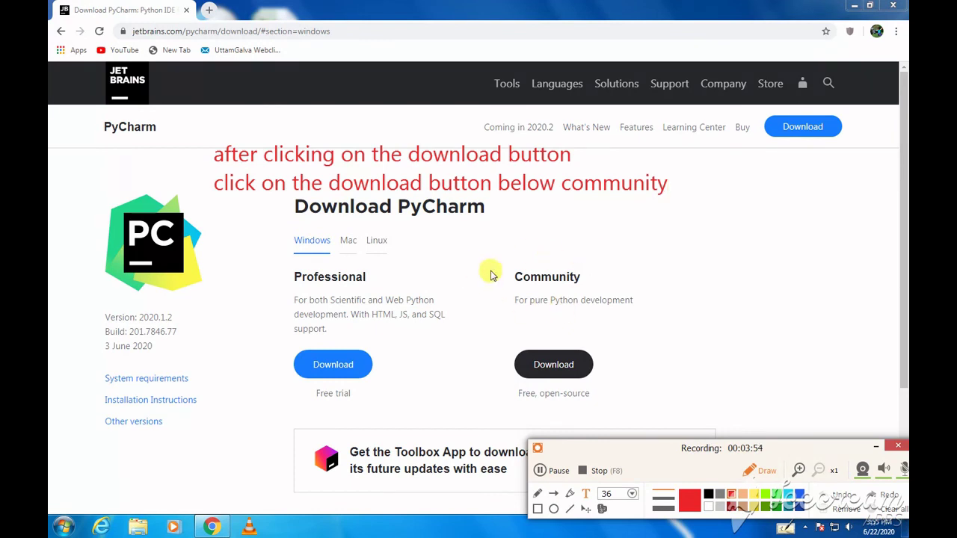
key(BackSpace)
key(BackSpace)
key(BackSpace)
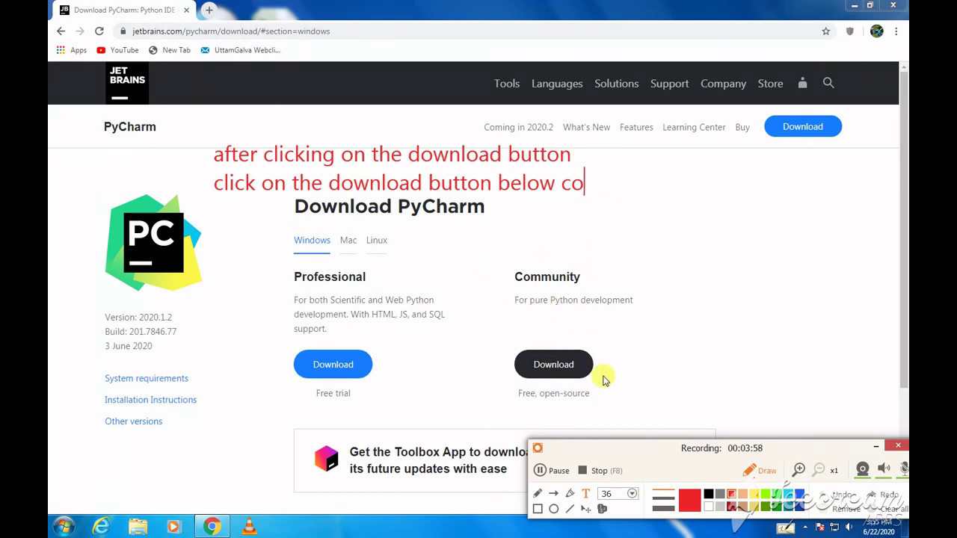
key(BackSpace)
key(BackSpace)
key(BackSpace)
key(BackSpace)
key(BackSpace)
key(BackSpace)
key(BackSpace)
key(BackSpace)
key(BackSpace)
click(761, 470)
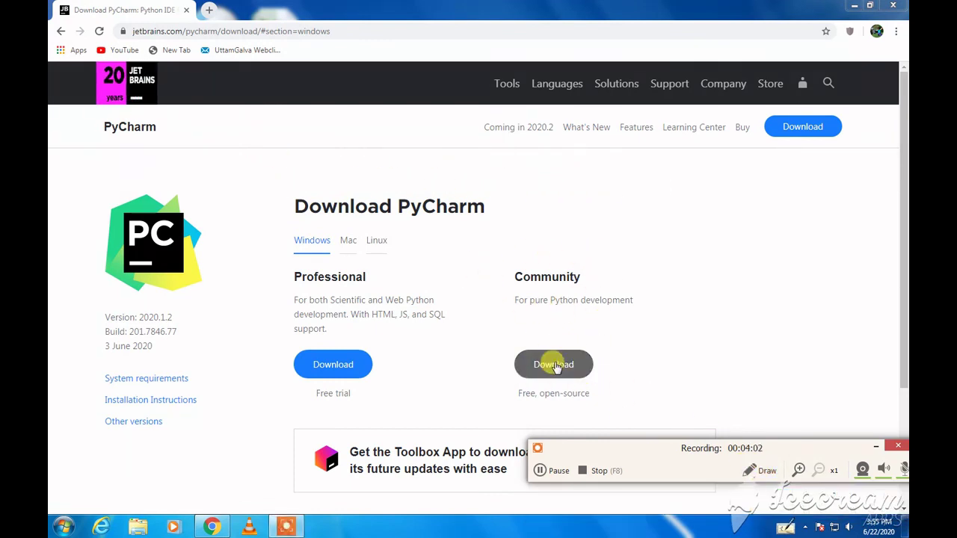
Step: Start the free Community edition download, retrying once, and begin the red note 'Now download and install'
click(549, 373)
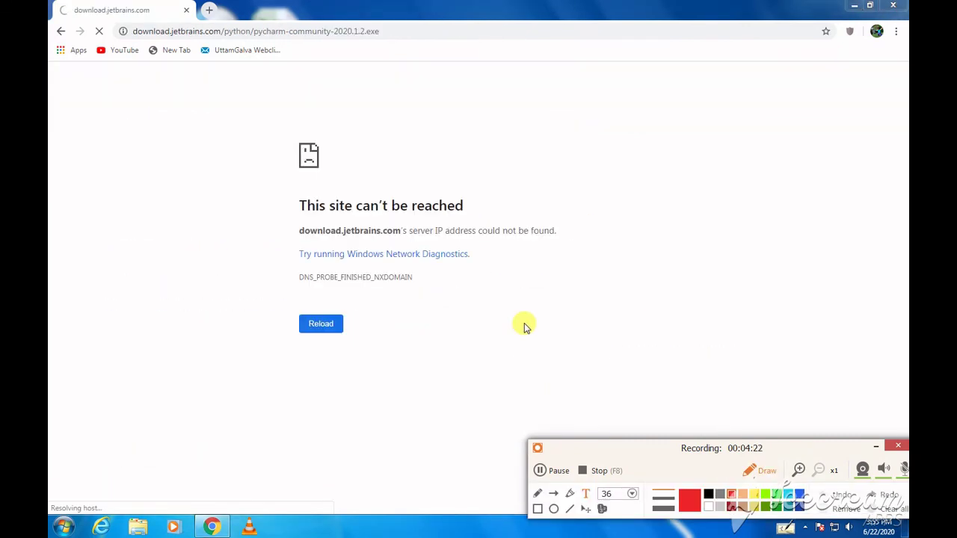
click(551, 363)
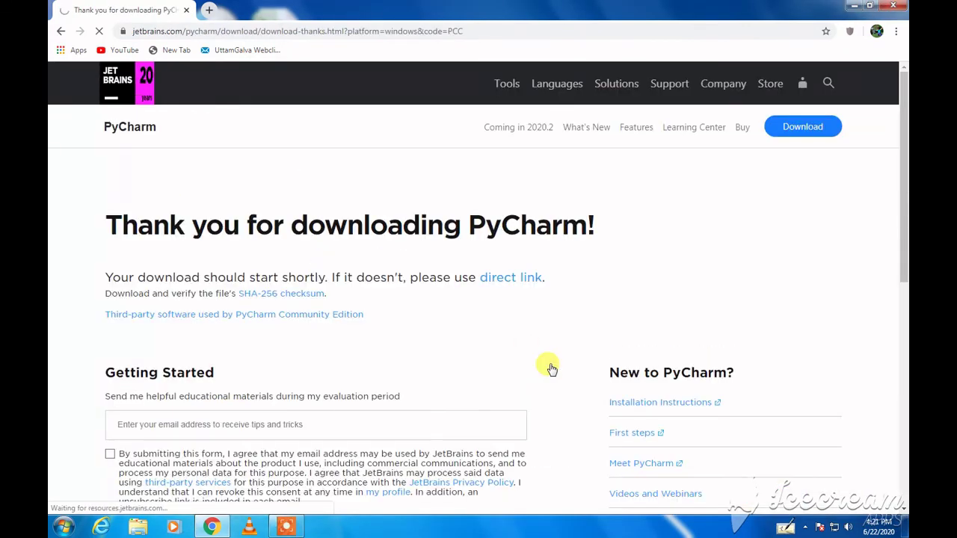
click(287, 528)
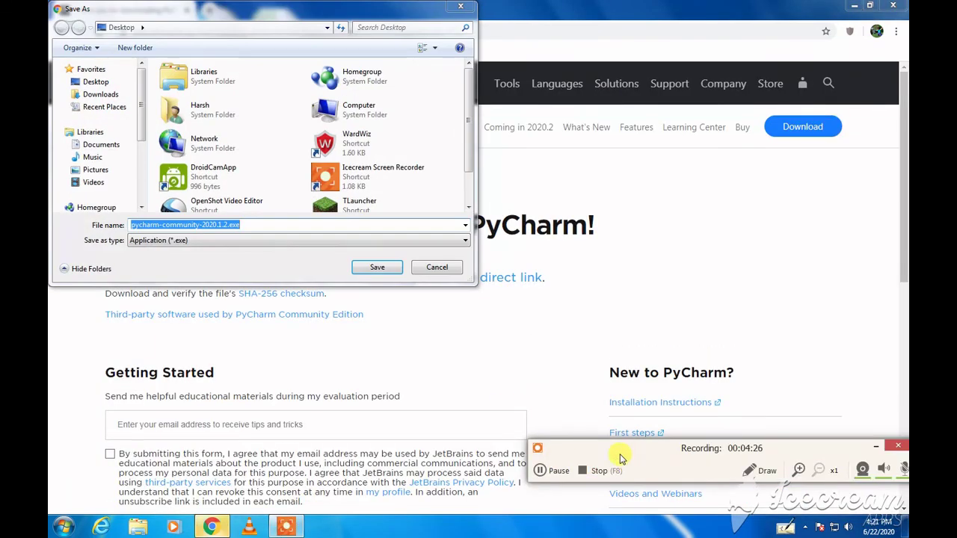
click(766, 473)
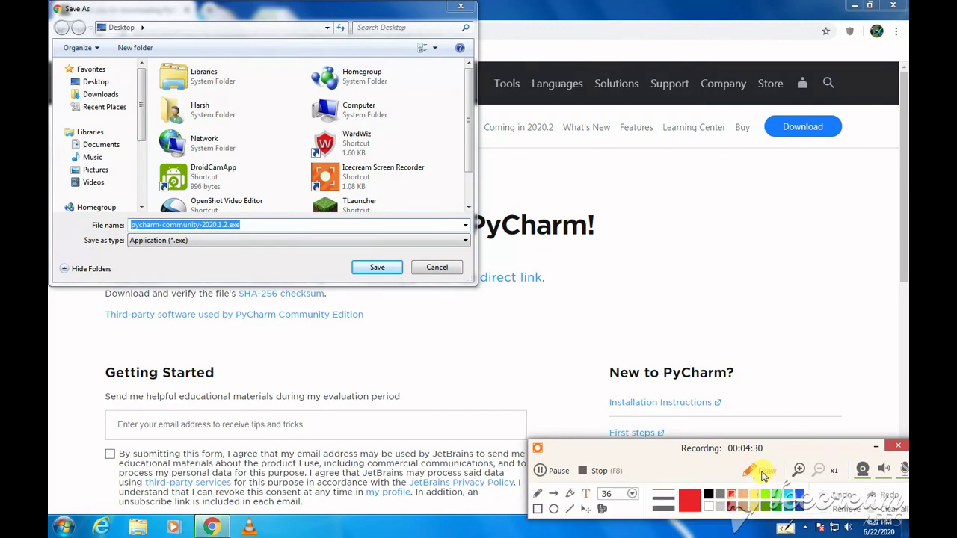
click(253, 355)
text(Now)
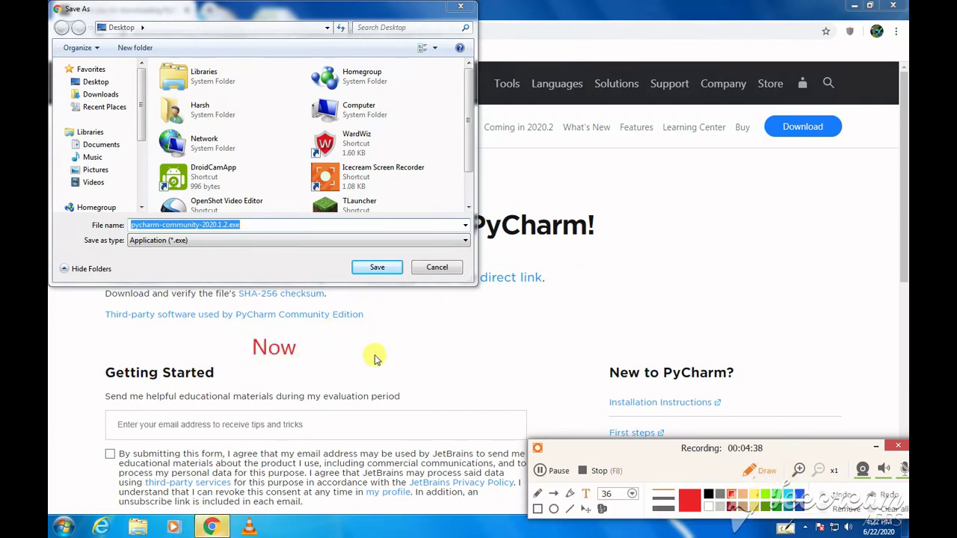
text( download an)
text(d inst)
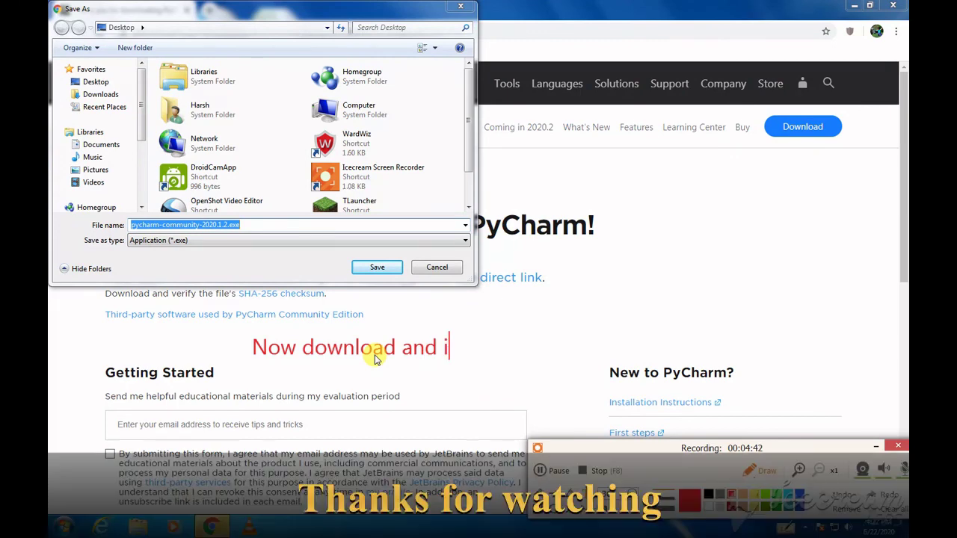
text(all the se)
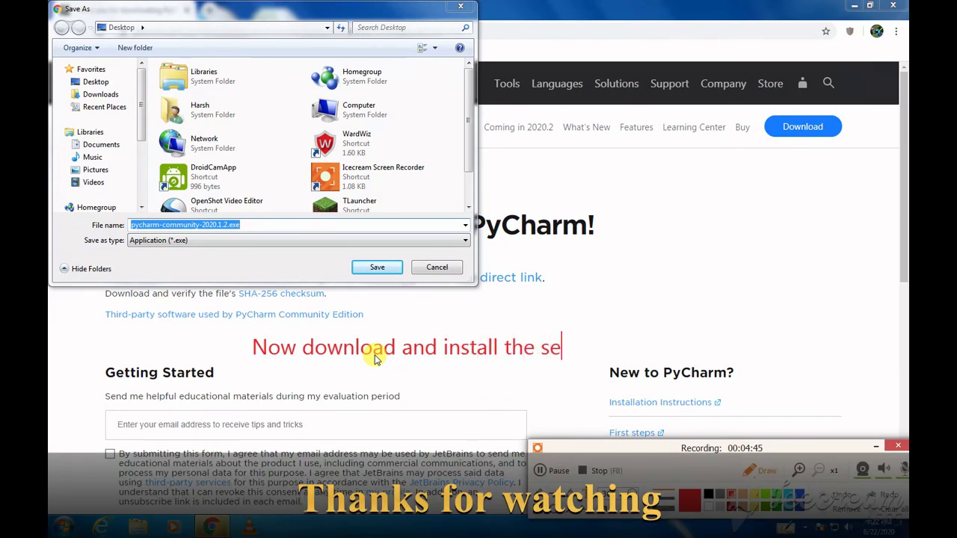